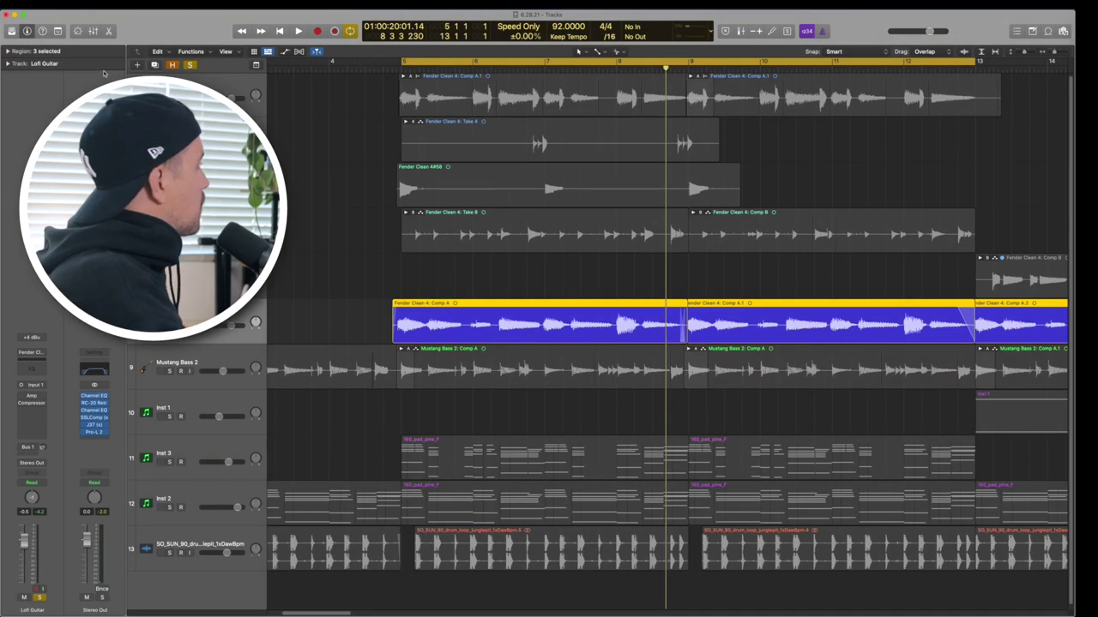
Step: Check the new-track options for an audio track without creating one
left_click(139, 66)
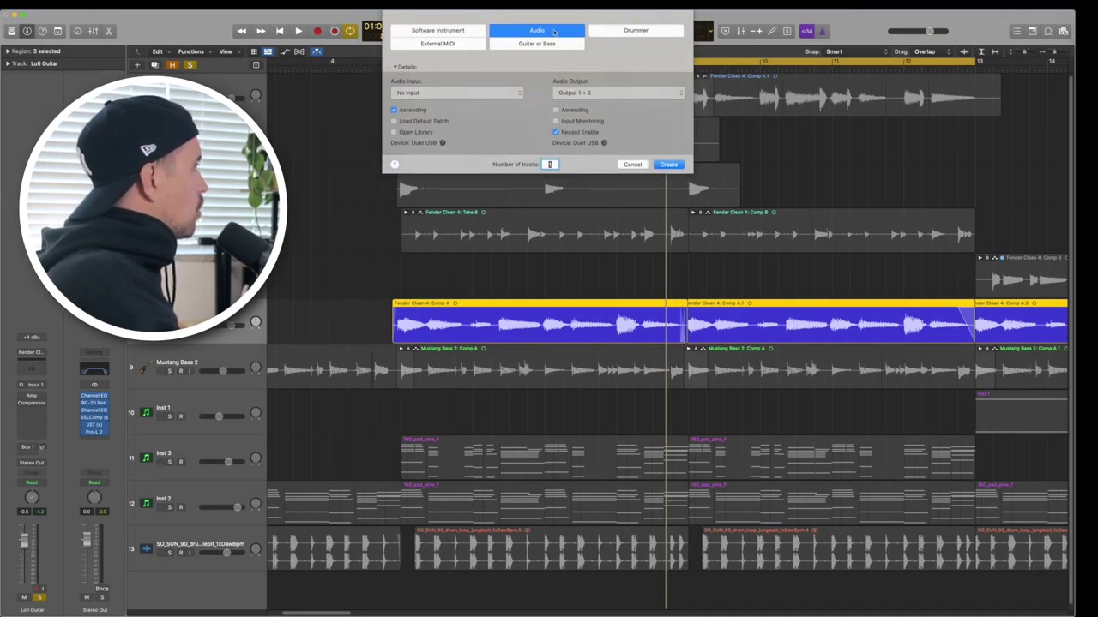
left_click(632, 164)
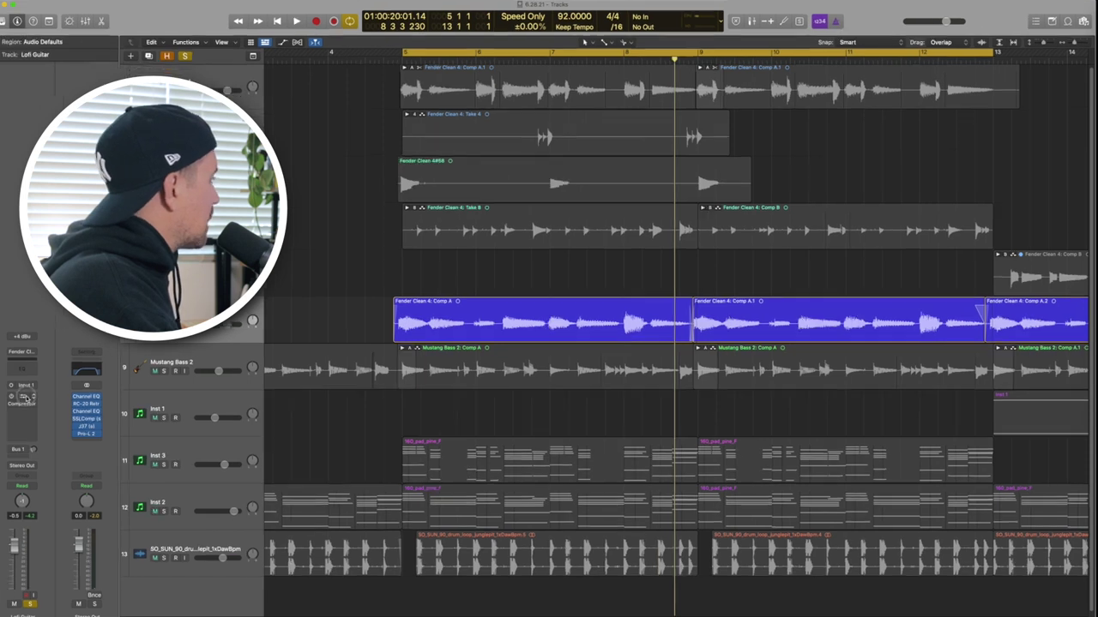
Step: Review the amp and cabinet models in Amp Designer on the Lofi Guitar track and enable the plug-in
left_click(38, 396)
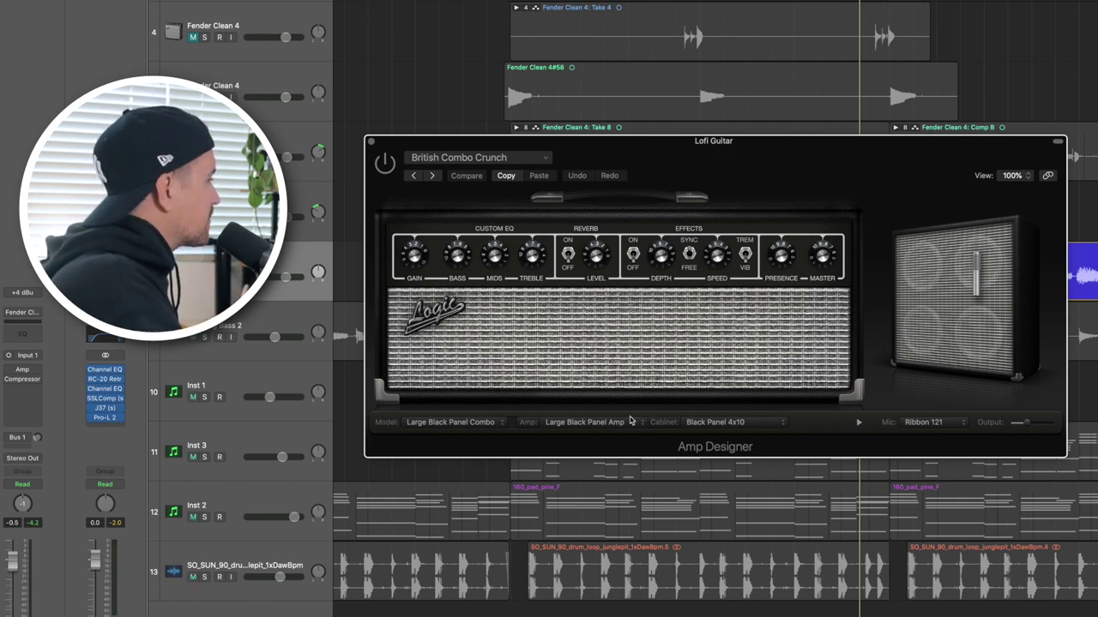
left_click(601, 422)
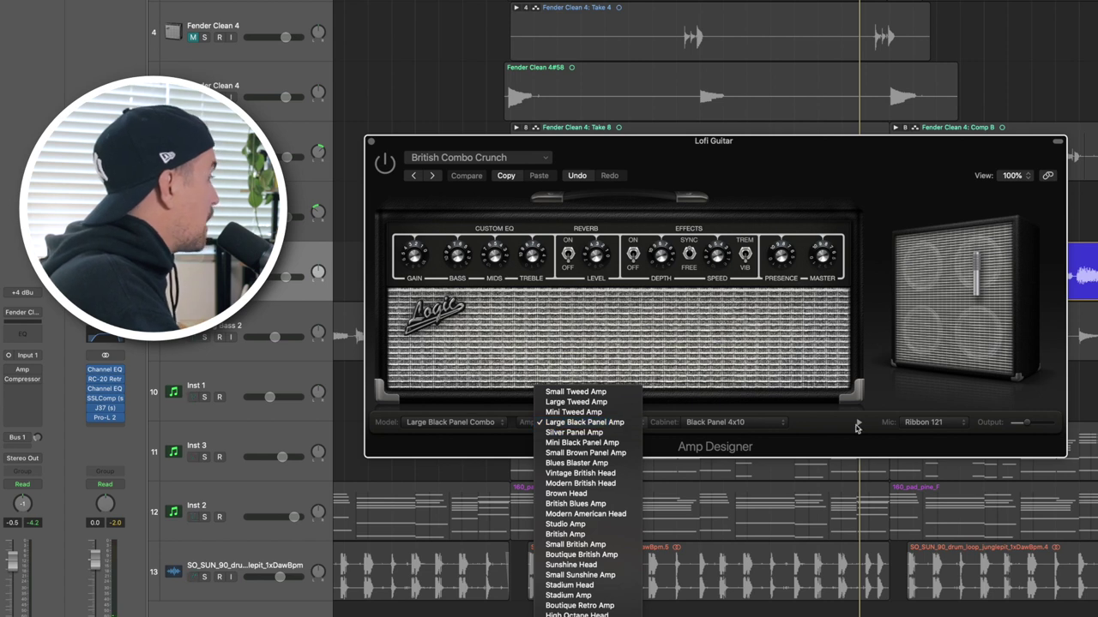
left_click(857, 427)
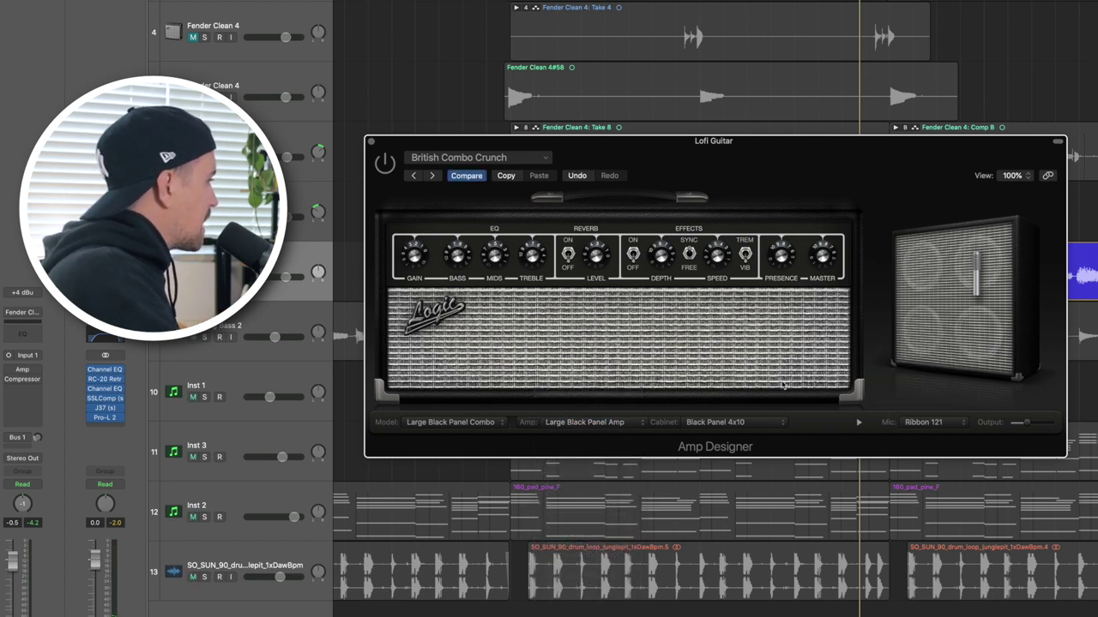
left_click(739, 422)
left_click(757, 421)
left_click(766, 424)
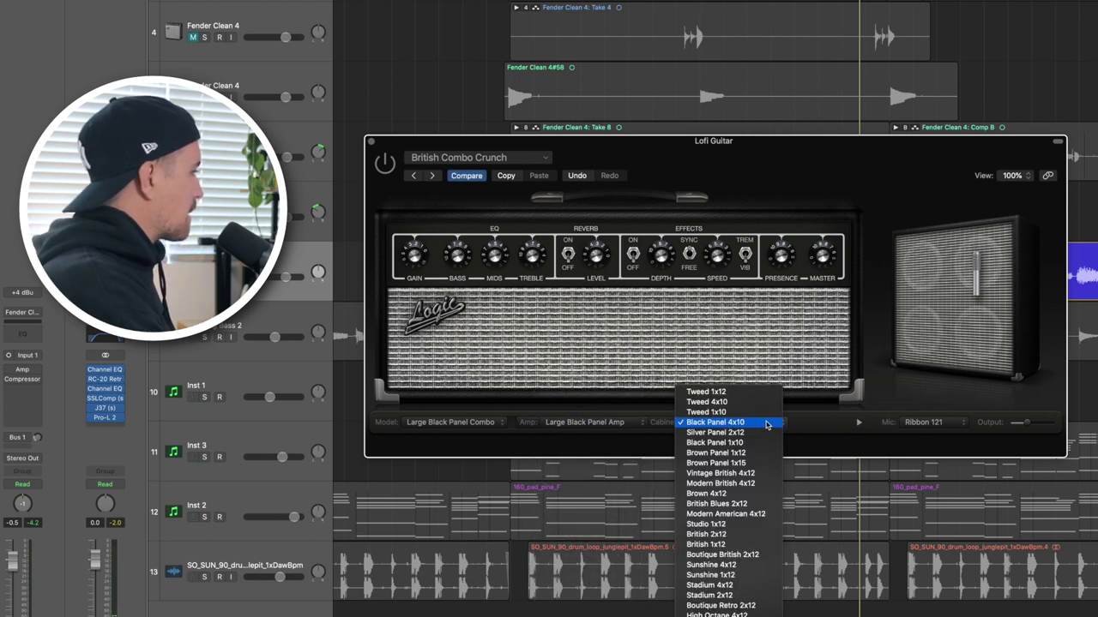
left_click(878, 405)
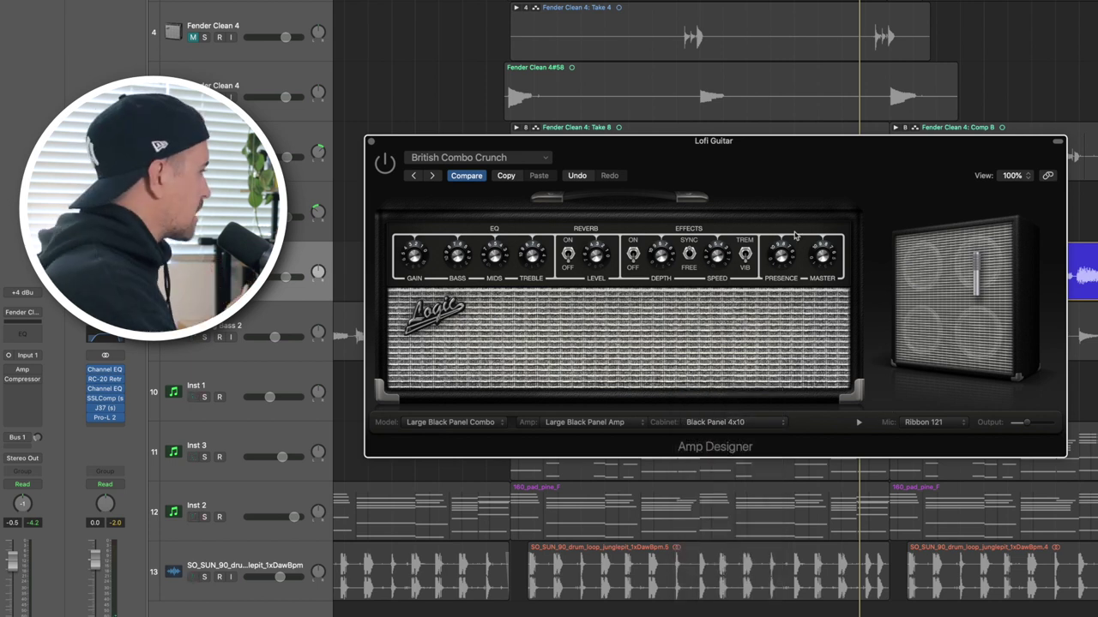
left_click(725, 422)
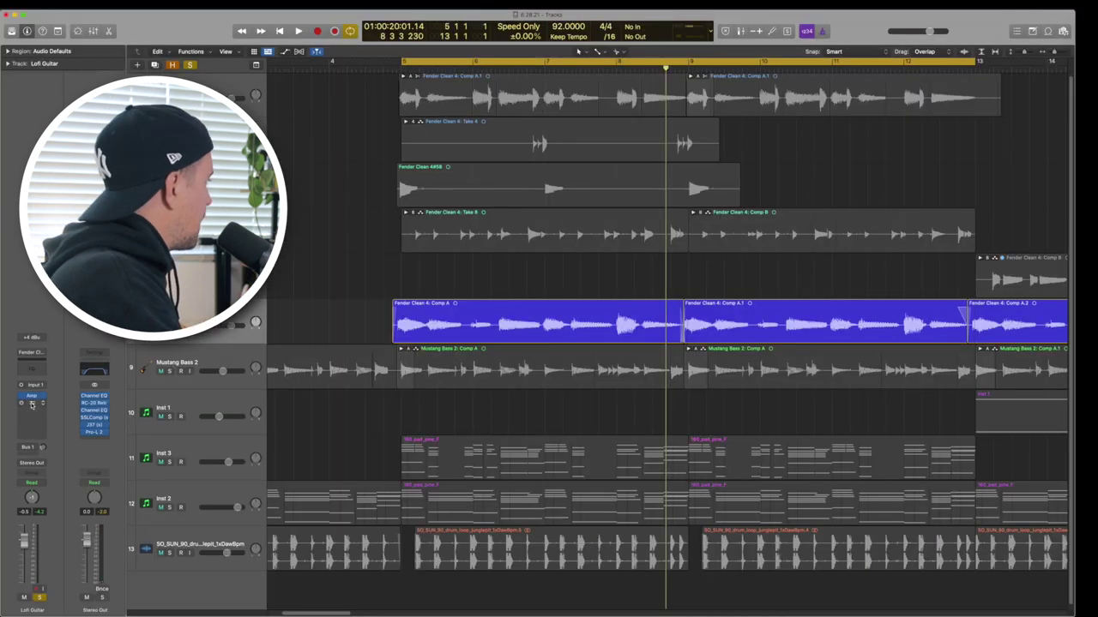
Step: Enable the Compressor on the Lofi Guitar track and play the guitar part through it
left_click(32, 404)
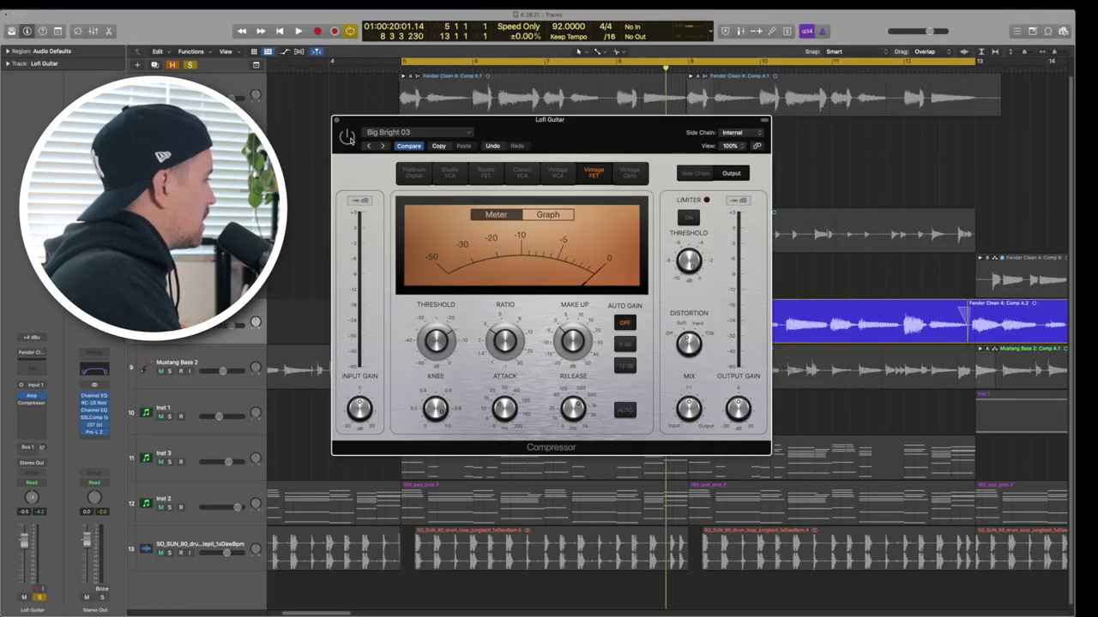
key("space")
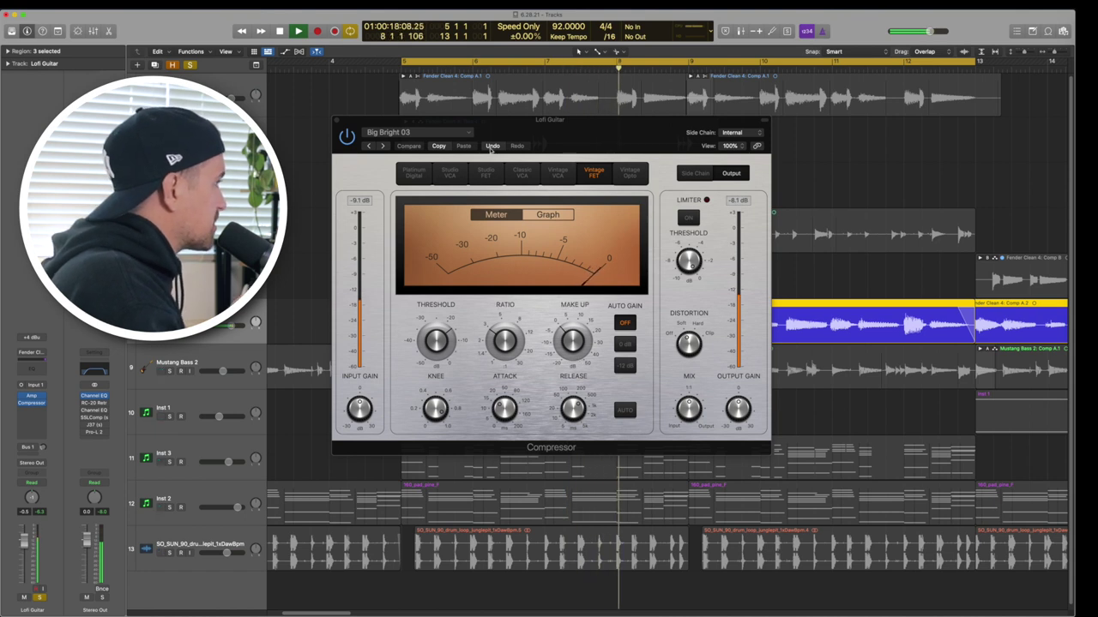
key("space")
left_click(30, 403)
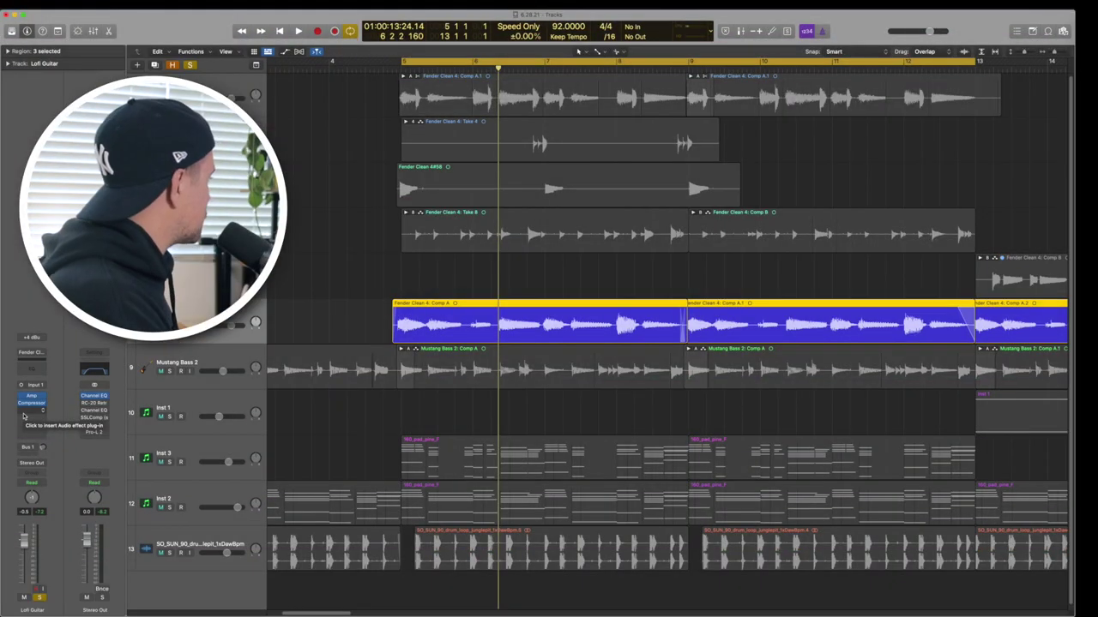
Step: Insert the iZotope Vinyl plug-in as Mono to Stereo after the Compressor on the Lofi Guitar track
left_click(25, 416)
mouse_move(51, 597)
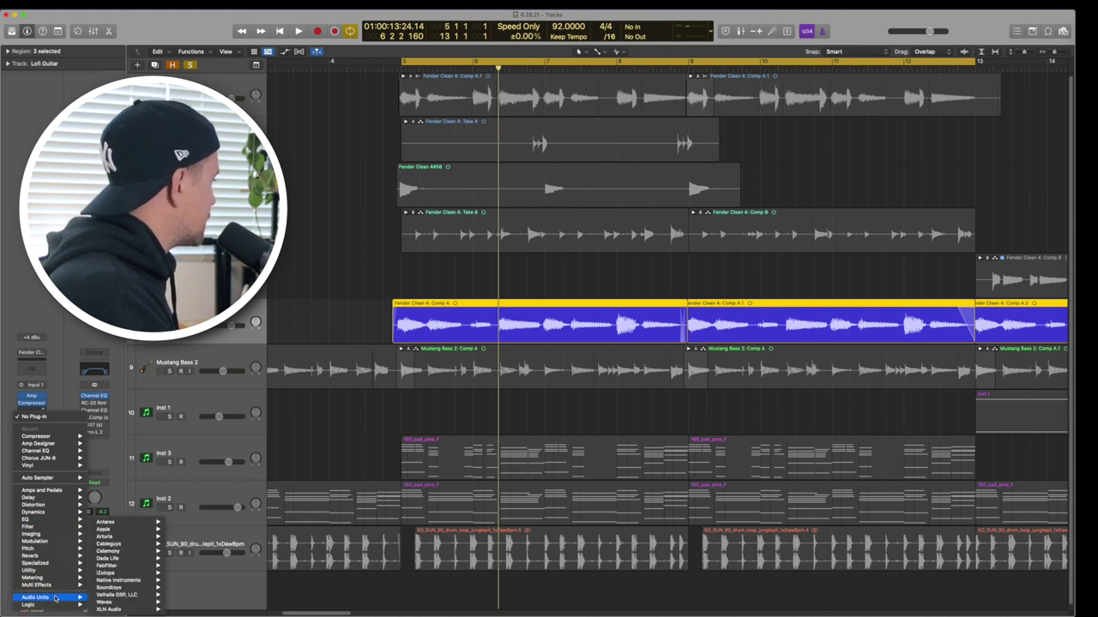
mouse_move(144, 577)
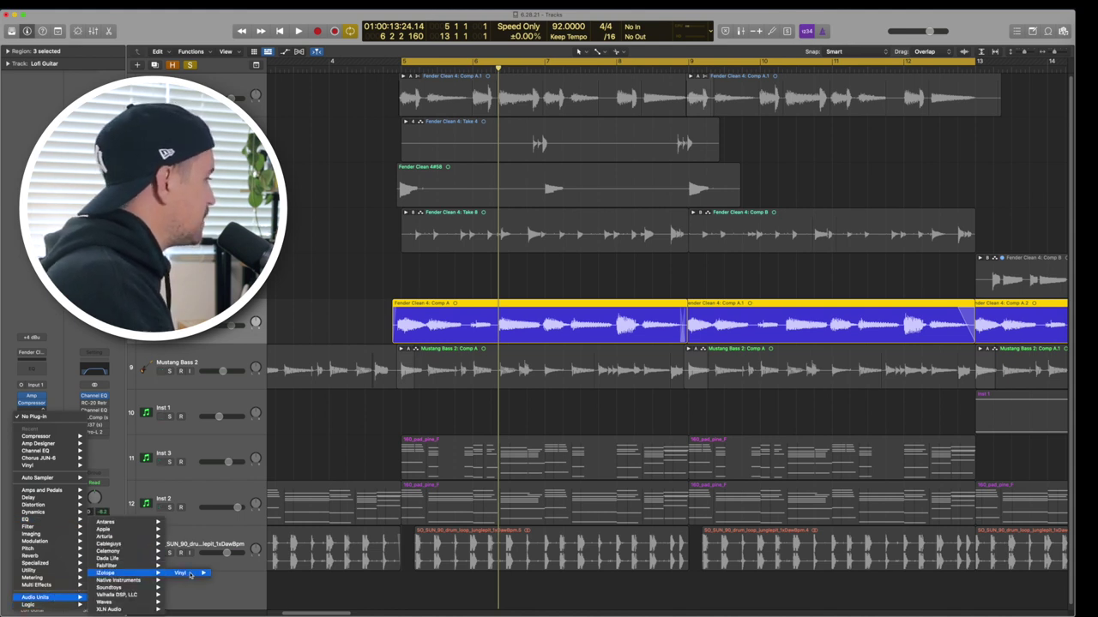
mouse_move(190, 572)
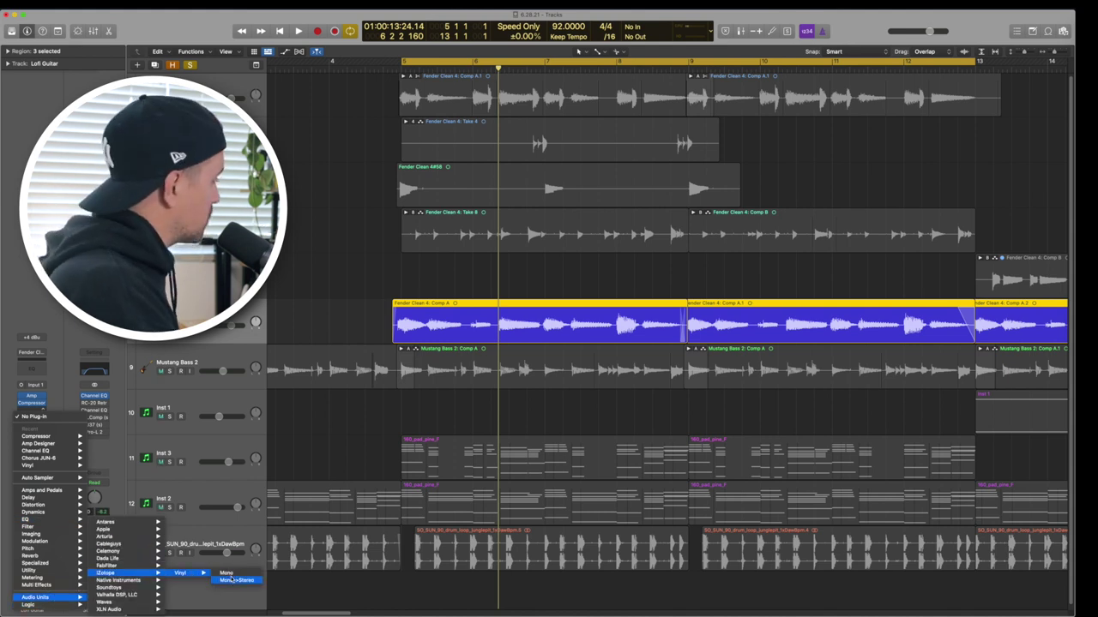
left_click(232, 580)
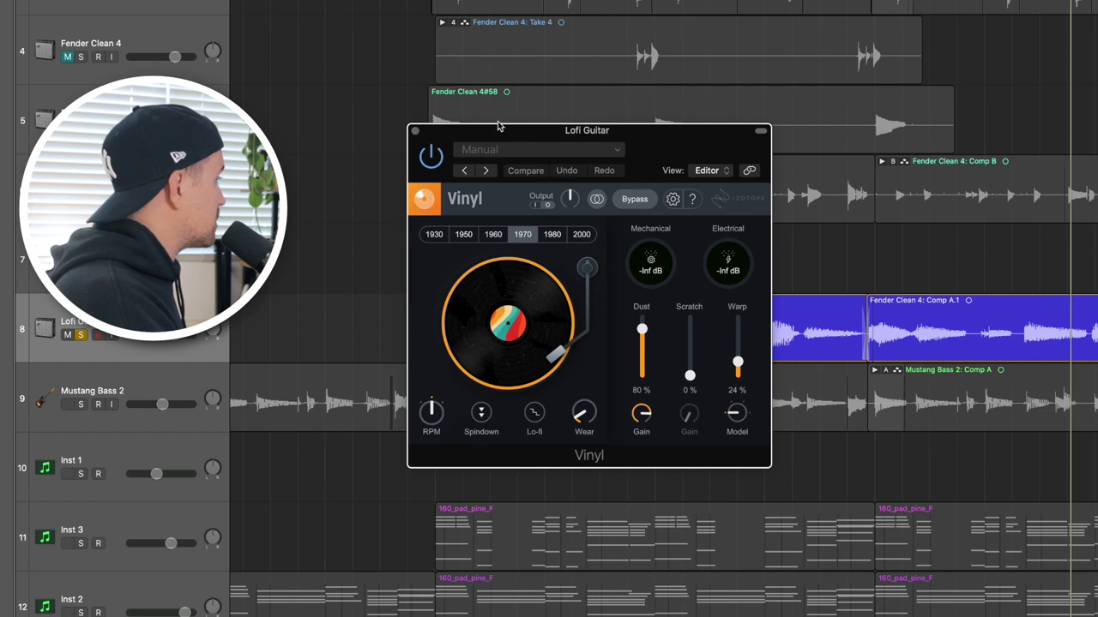
Step: Audition Vinyl's record-year settings from 1930 through 2000 on the guitar
left_click(434, 234)
left_click(463, 234)
left_click(493, 234)
left_click(523, 234)
left_click(552, 234)
left_click(581, 234)
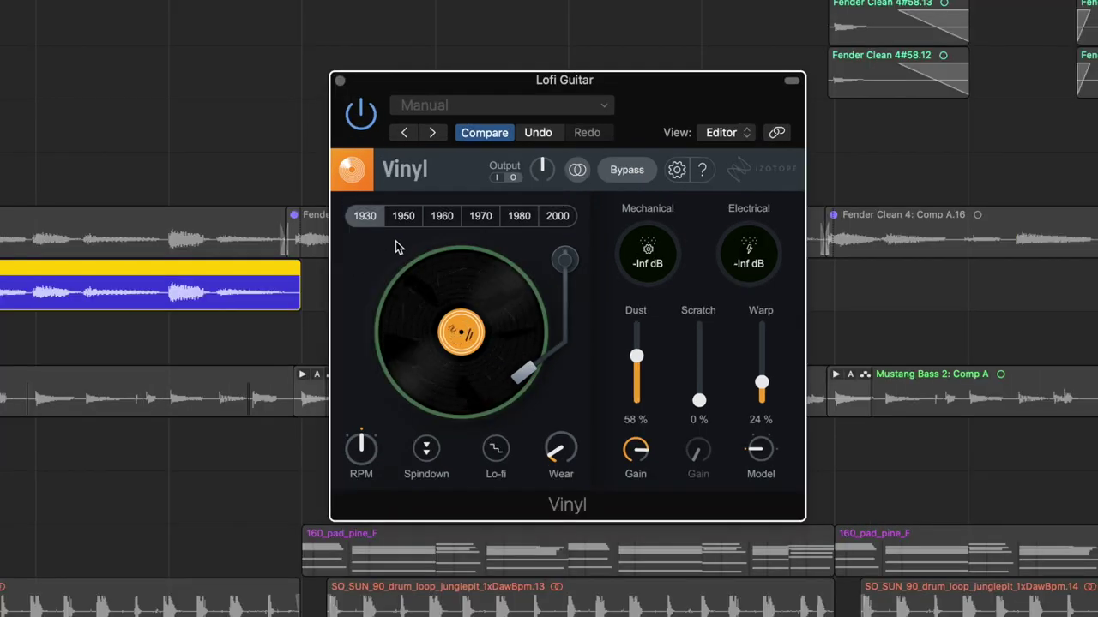
left_click(405, 218)
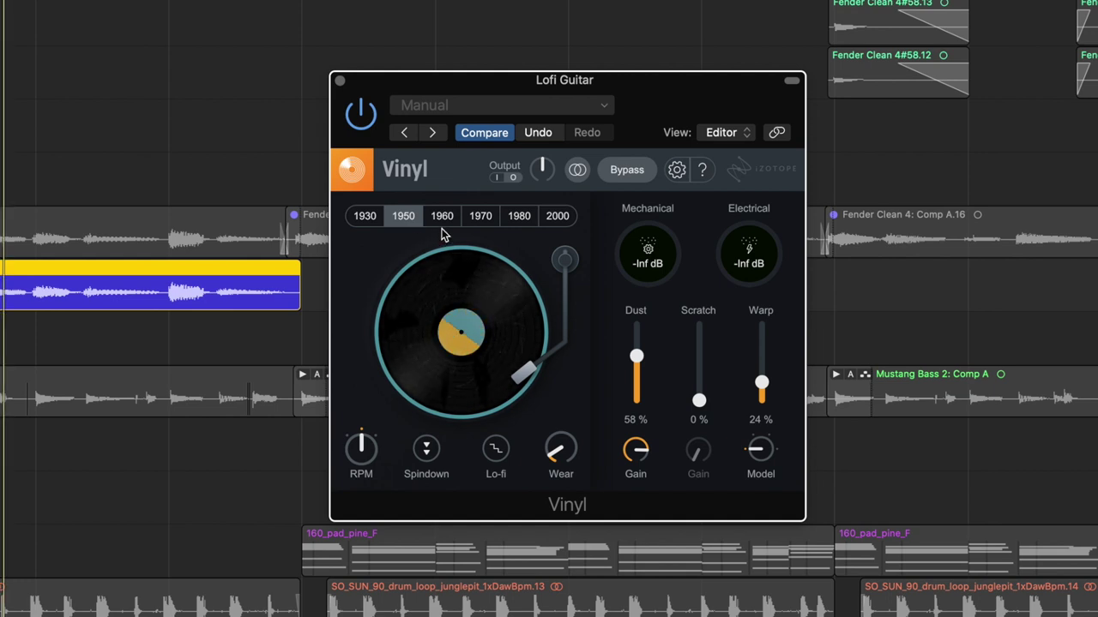
left_click(441, 215)
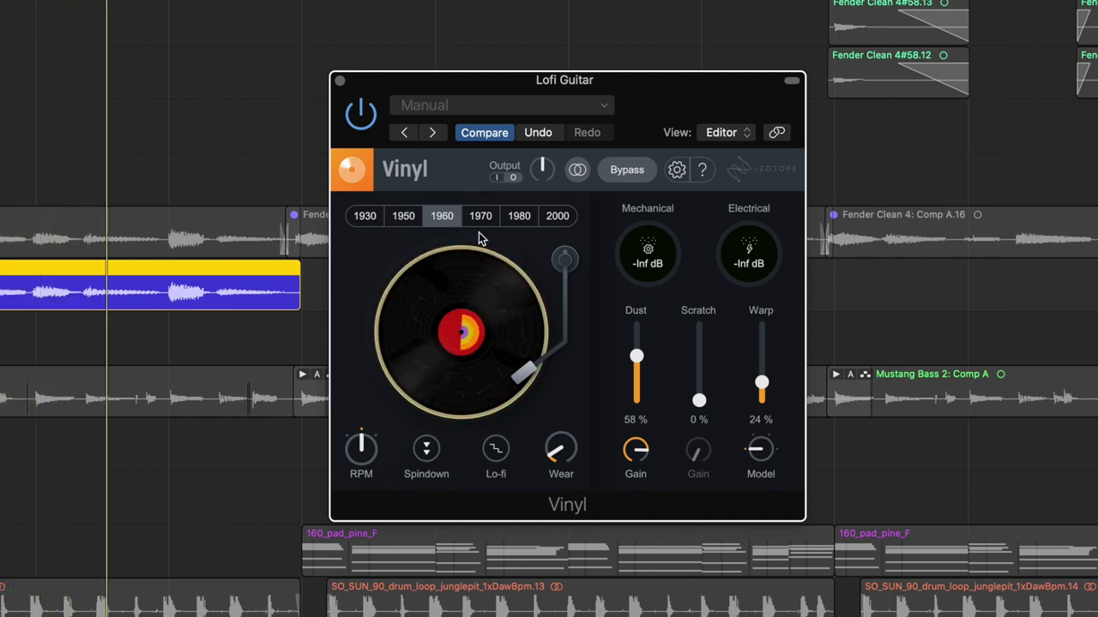
left_click(480, 216)
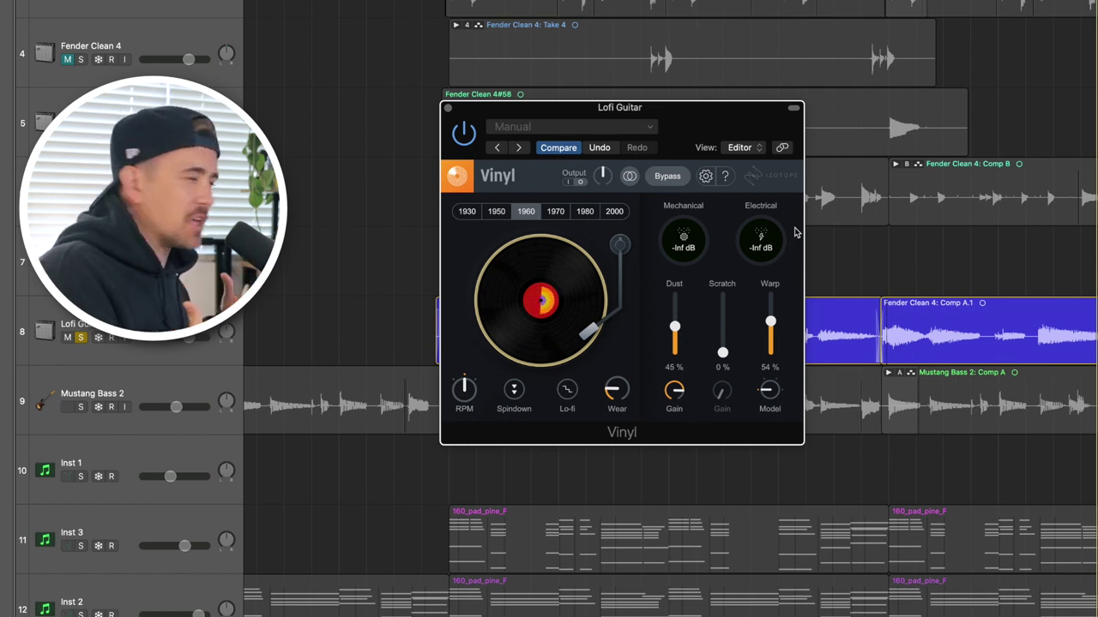
Step: Set Vinyl's Mechanical noise to -1 dB, Electrical noise to -3 dB and Dust to 100%
left_click_drag(684, 247, 675, 151)
left_click_drag(761, 243, 754, 163)
left_click_drag(674, 326, 678, 259)
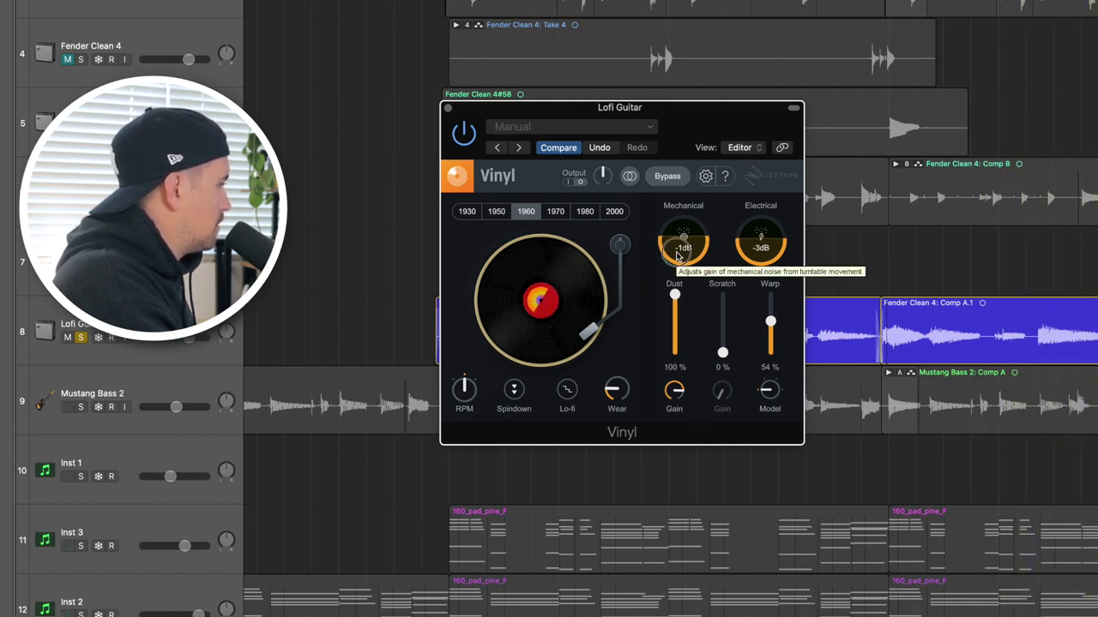
Step: Try Vinyl's Scratch at about 67% during playback, then return it to 0%
left_click_drag(725, 353, 723, 322)
key("space")
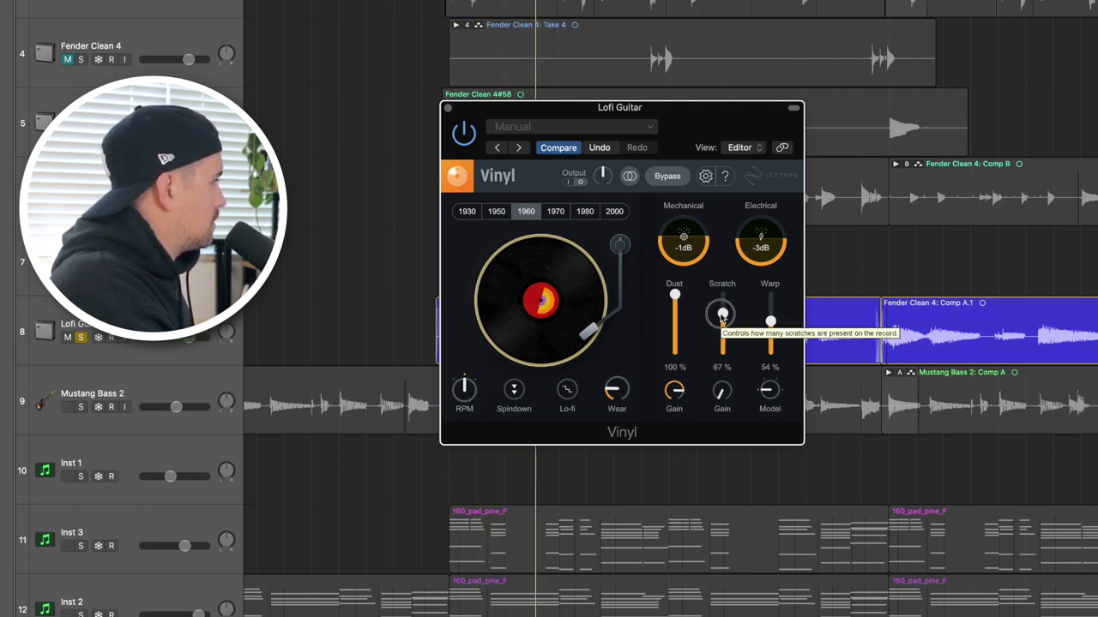
left_click_drag(722, 317, 730, 357)
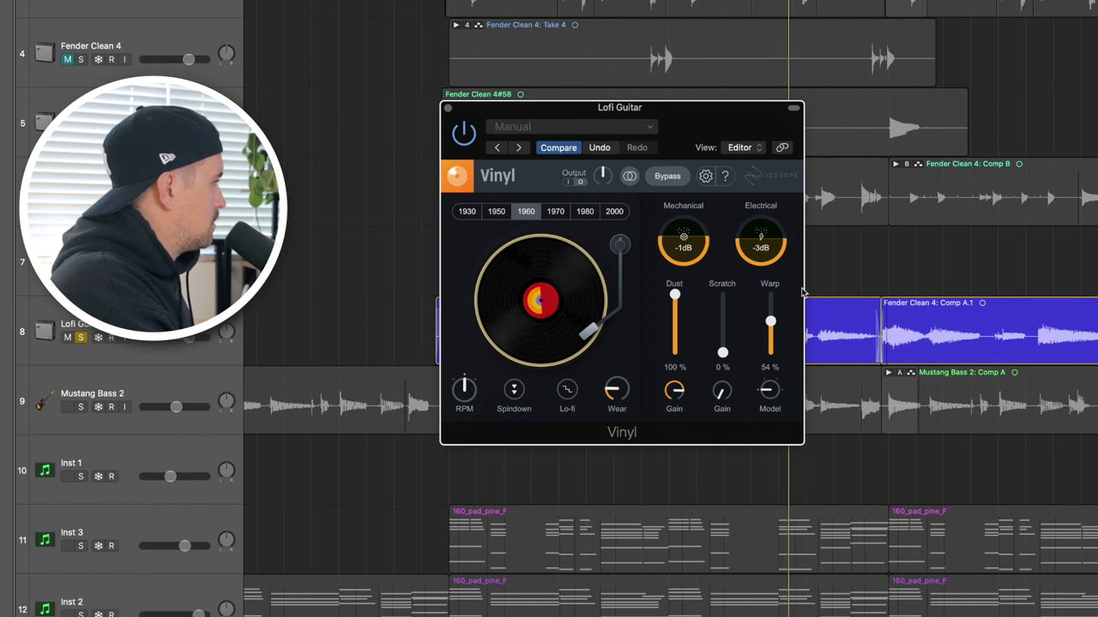
Step: Raise Vinyl's Warp to 100%, then ease it back slightly
left_click_drag(770, 322, 781, 298)
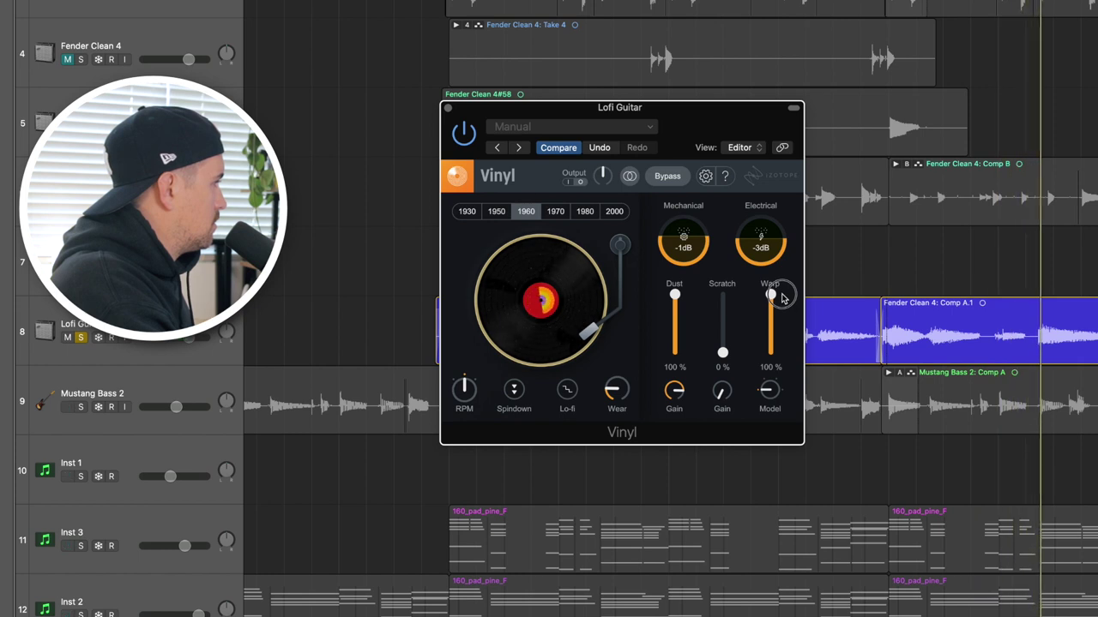
left_click_drag(782, 297, 781, 311)
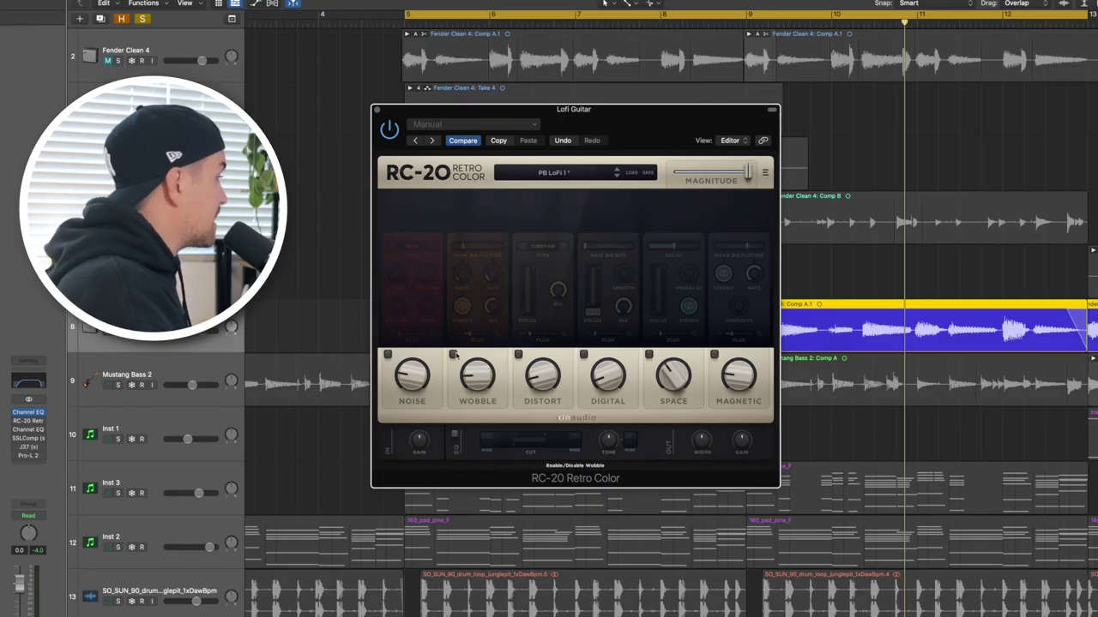
Step: Enable the Wobble module in RC-20 Retro Color and adjust its wow/flutter balance, rate and mix
left_click(453, 354)
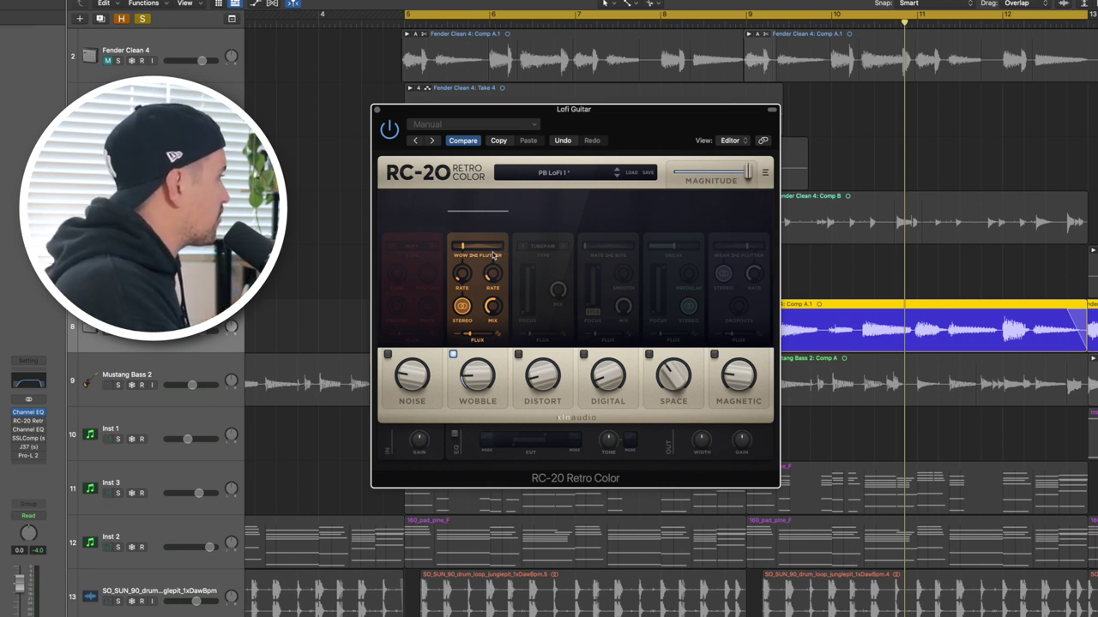
left_click_drag(502, 255, 508, 254)
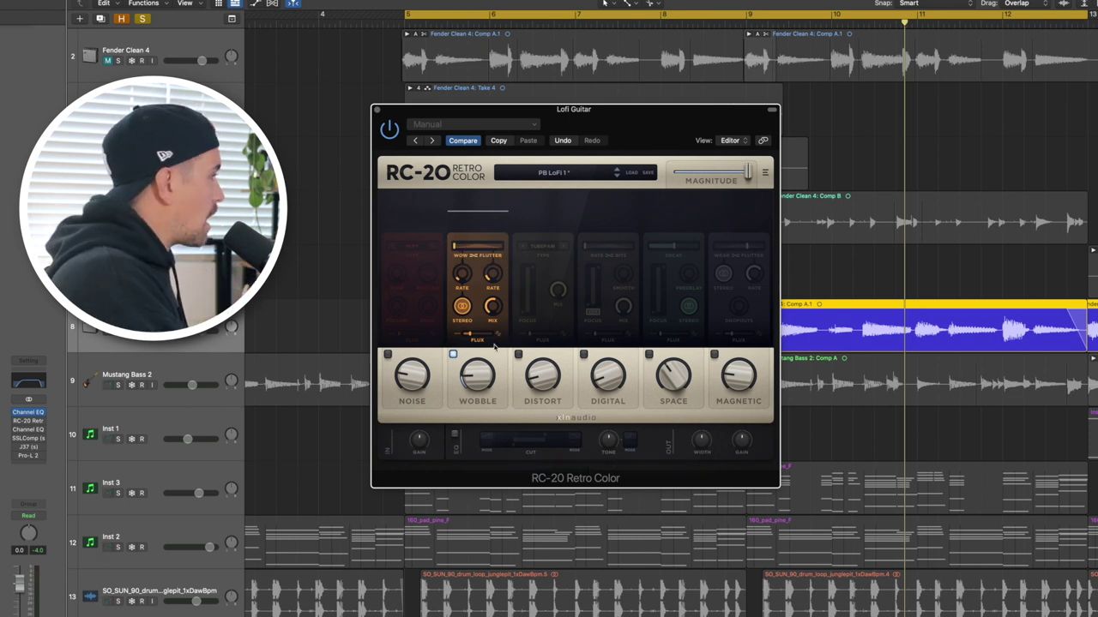
mouse_move(457, 250)
left_click_drag(497, 252, 476, 255)
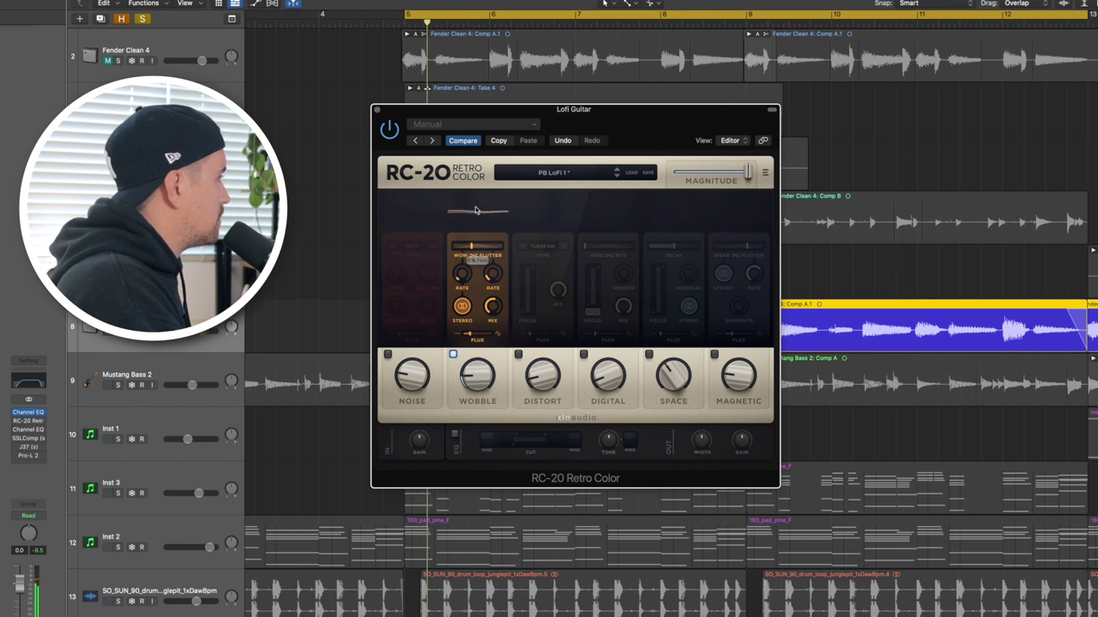
mouse_move(472, 247)
left_mouse_down()
mouse_move(499, 249)
mouse_move(471, 248)
left_mouse_up()
left_click(461, 276)
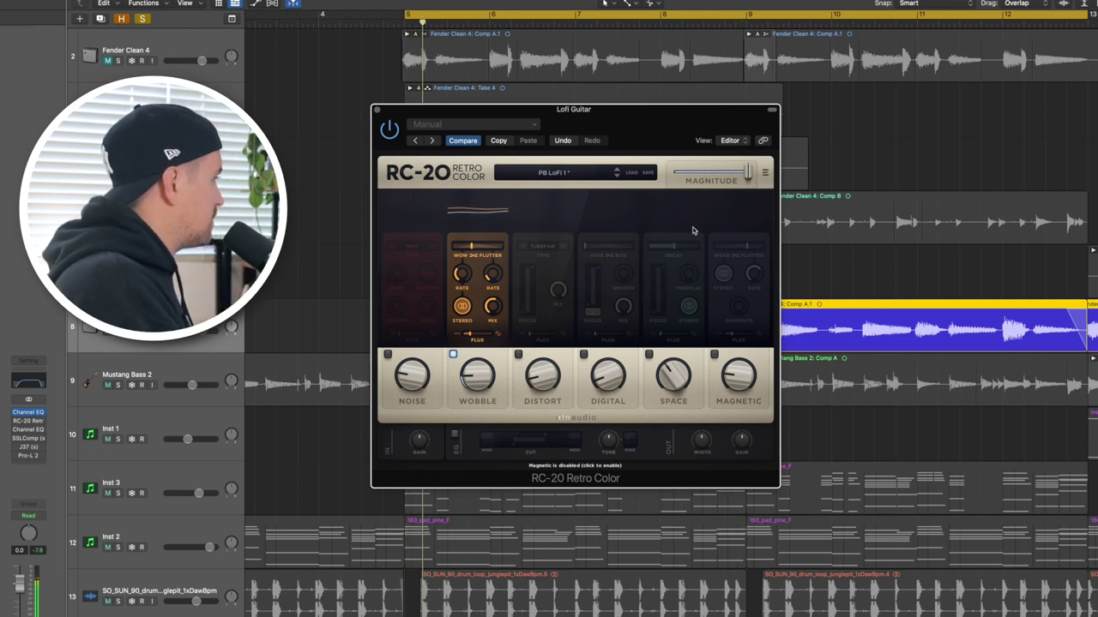
mouse_move(507, 312)
left_mouse_down()
mouse_move(496, 273)
mouse_move(492, 309)
left_mouse_up()
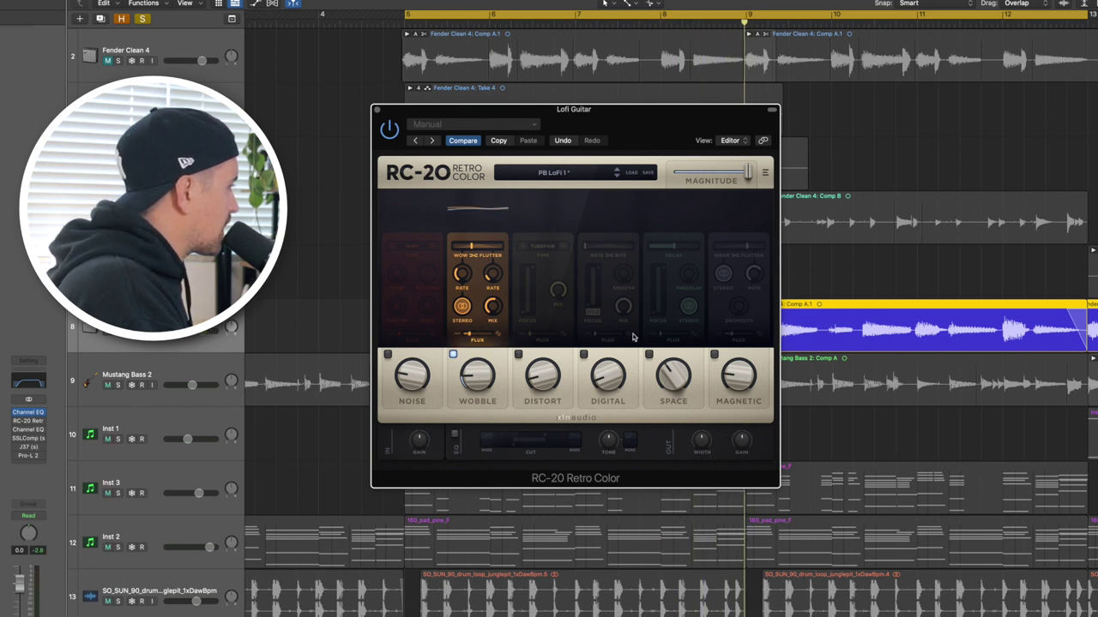
Step: Enable RC-20's Distort module with the Tubepair type and its Magnetic module
left_click(518, 354)
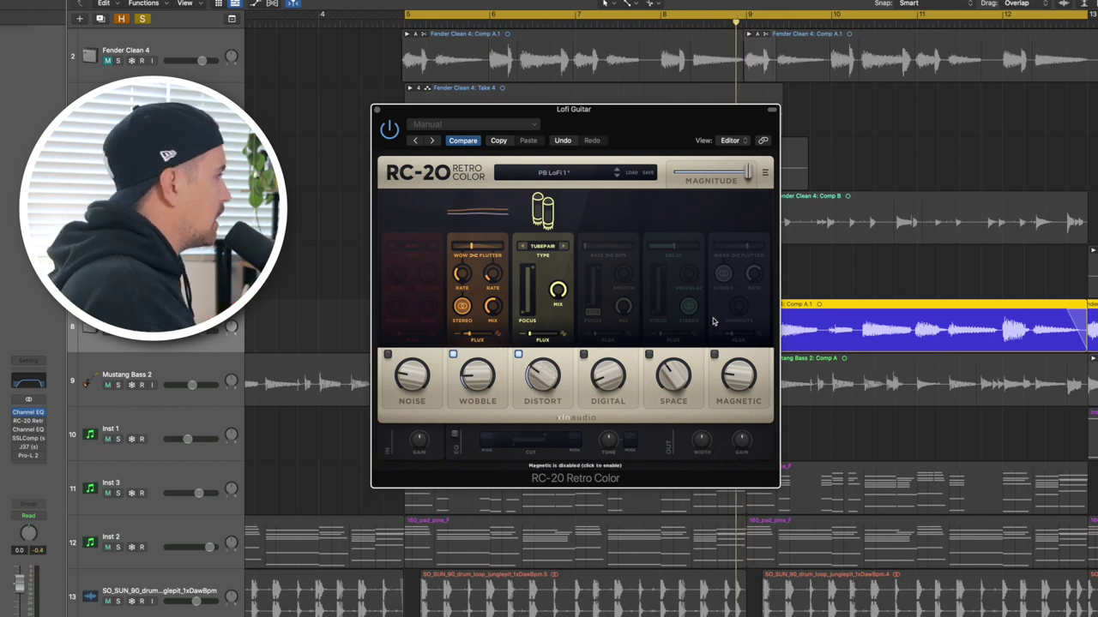
left_click(715, 354)
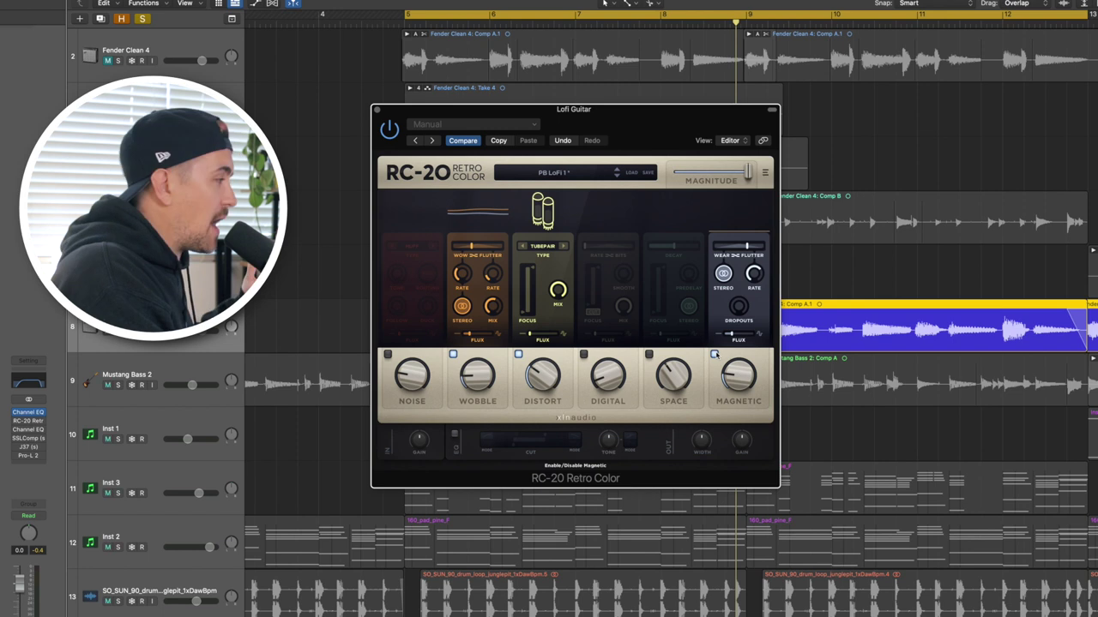
Step: Audition a stronger Magnetic amount with Dropouts at about 49%, then bring both back to low settings
left_click_drag(744, 380, 744, 365)
mouse_move(742, 311)
left_mouse_down()
mouse_move(738, 276)
mouse_move(738, 306)
left_mouse_up()
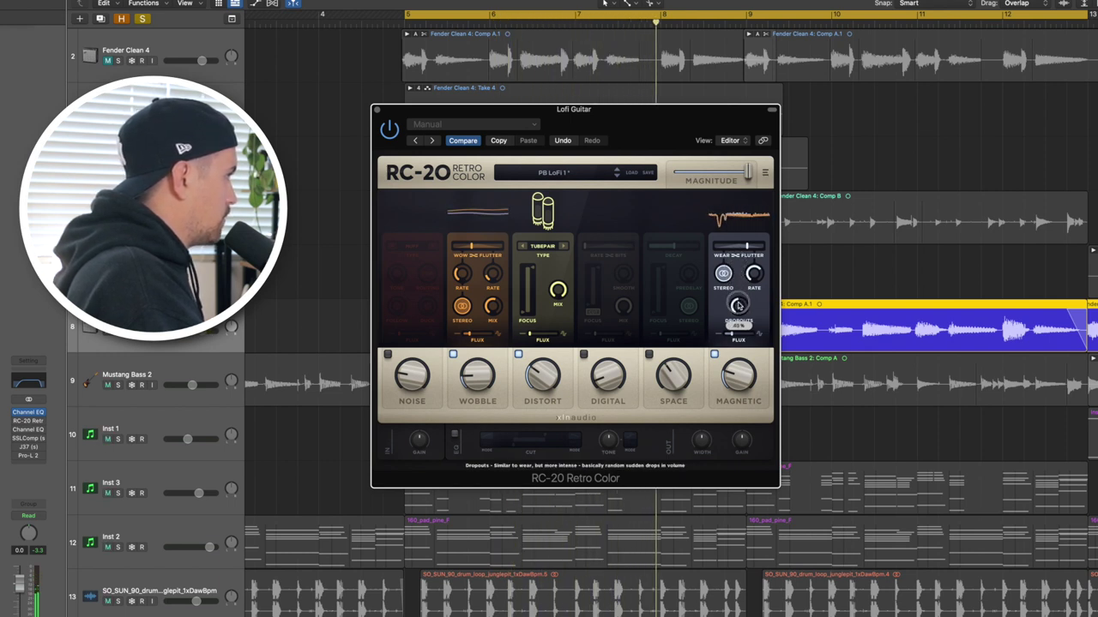
mouse_move(742, 248)
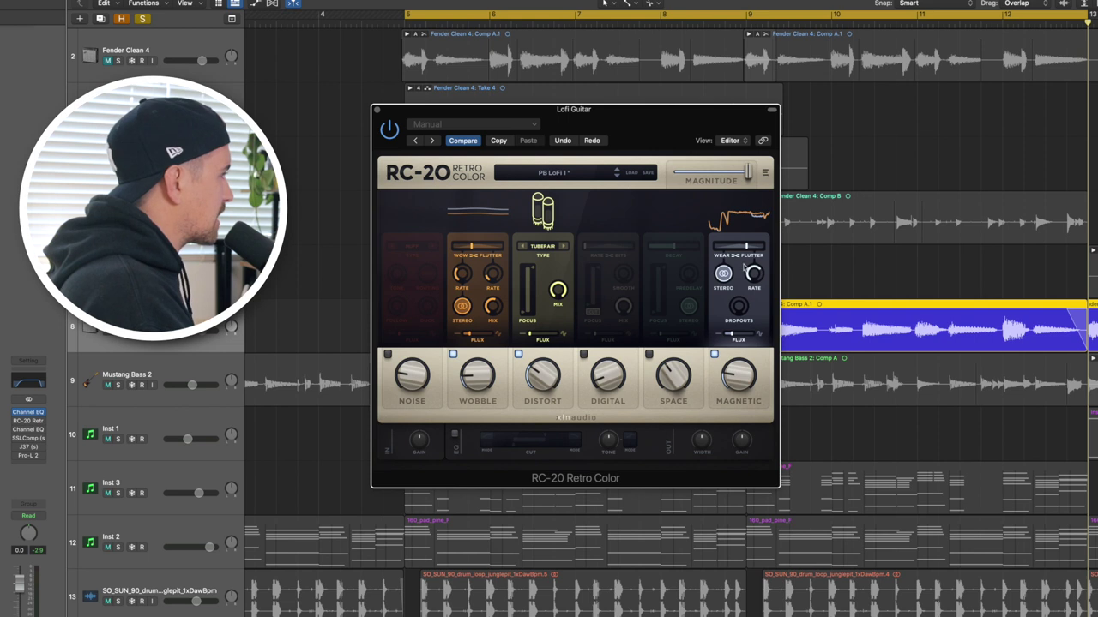
left_click_drag(743, 319, 741, 295)
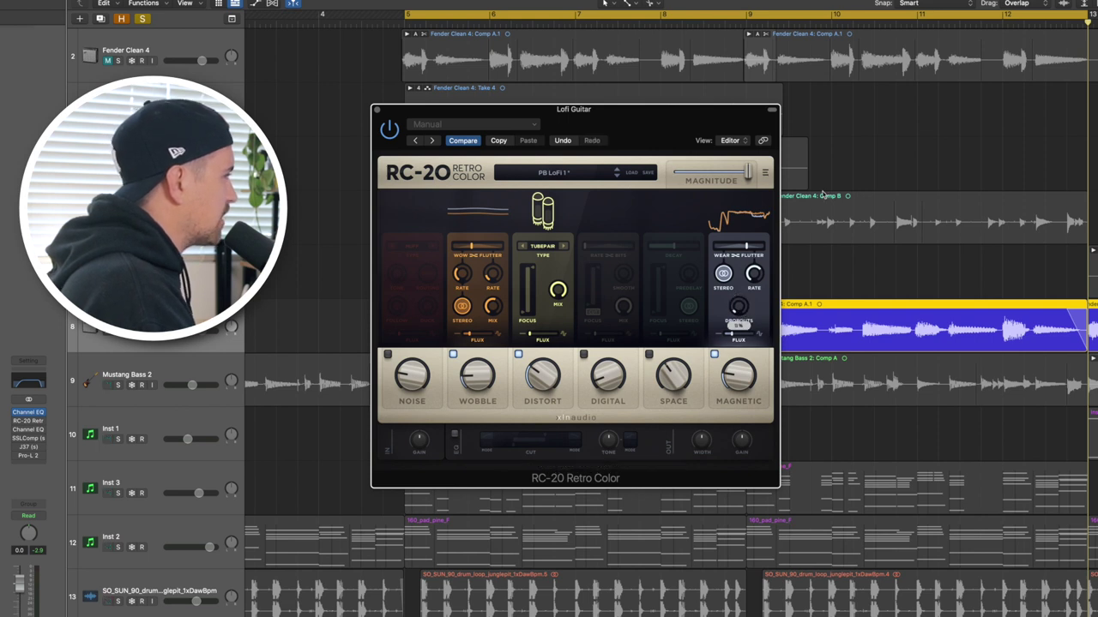
Step: Enable RC-20's EQ section to filter the guitar
left_click(455, 435)
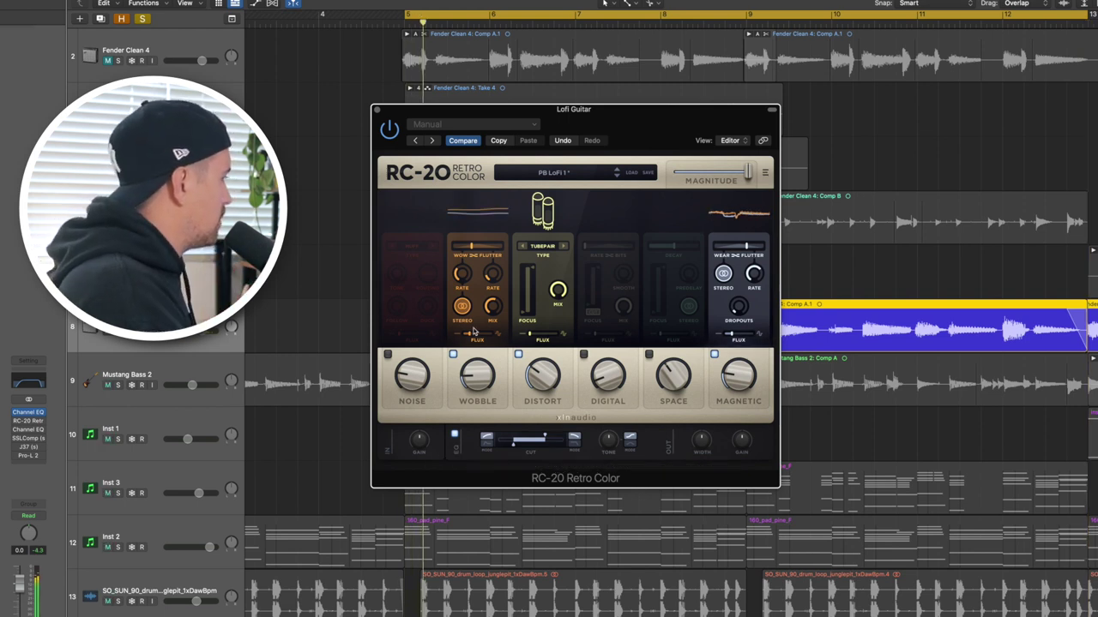
Step: Narrow the cut range of RC-20's EQ from both ends so only a small mid band of the guitar remains
left_click_drag(513, 443, 525, 446)
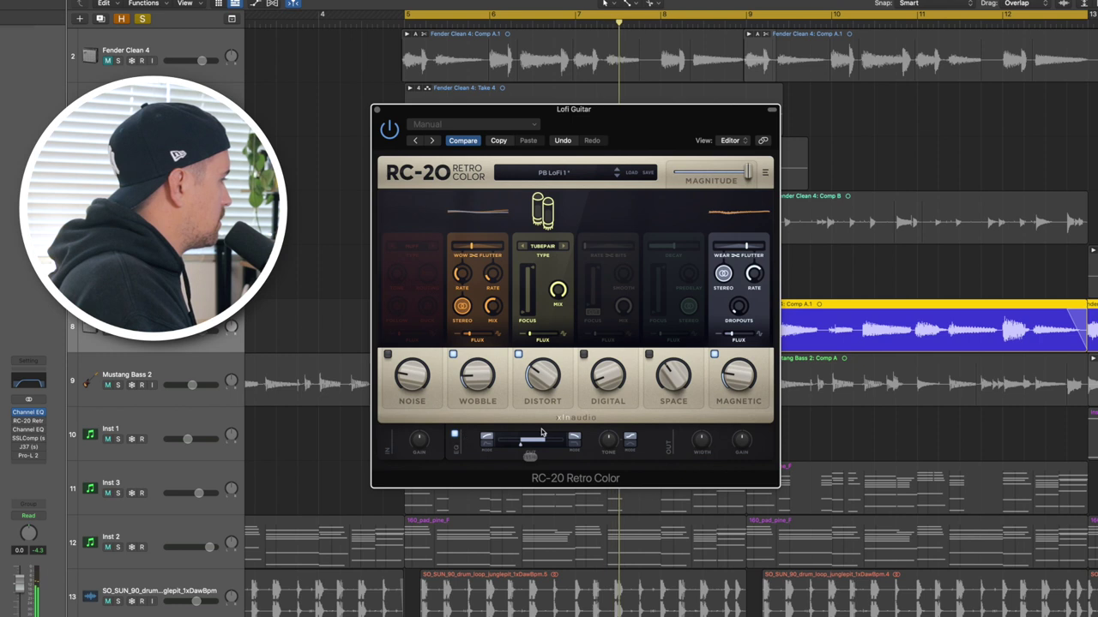
left_click_drag(543, 438, 540, 437)
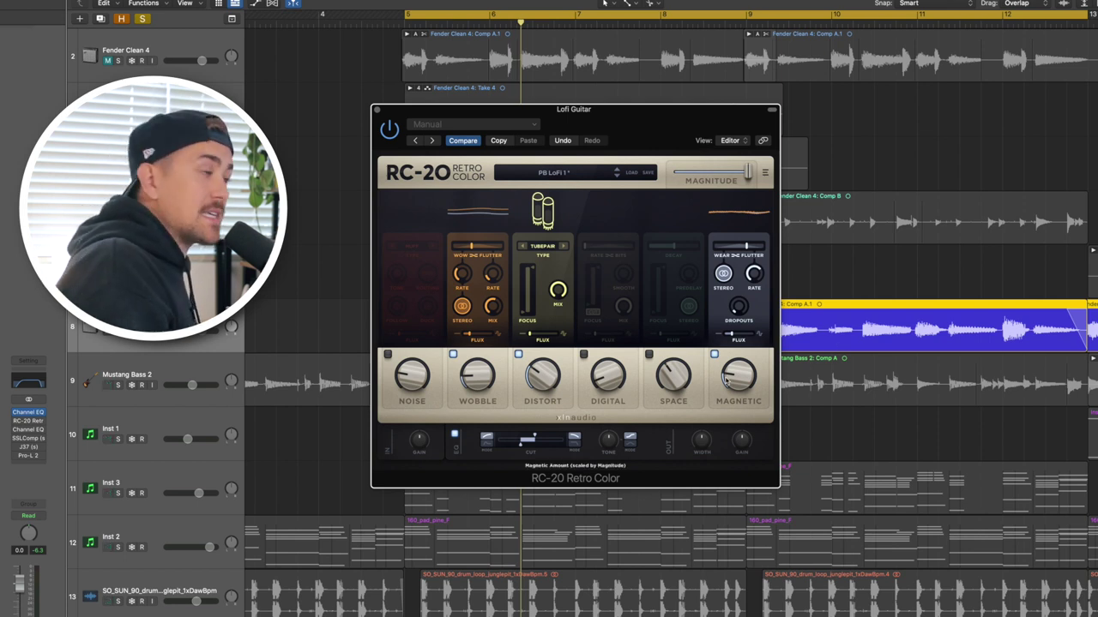
Step: Briefly enable RC-20's Space and Digital modules one after the other, switching each off again
left_click(649, 354)
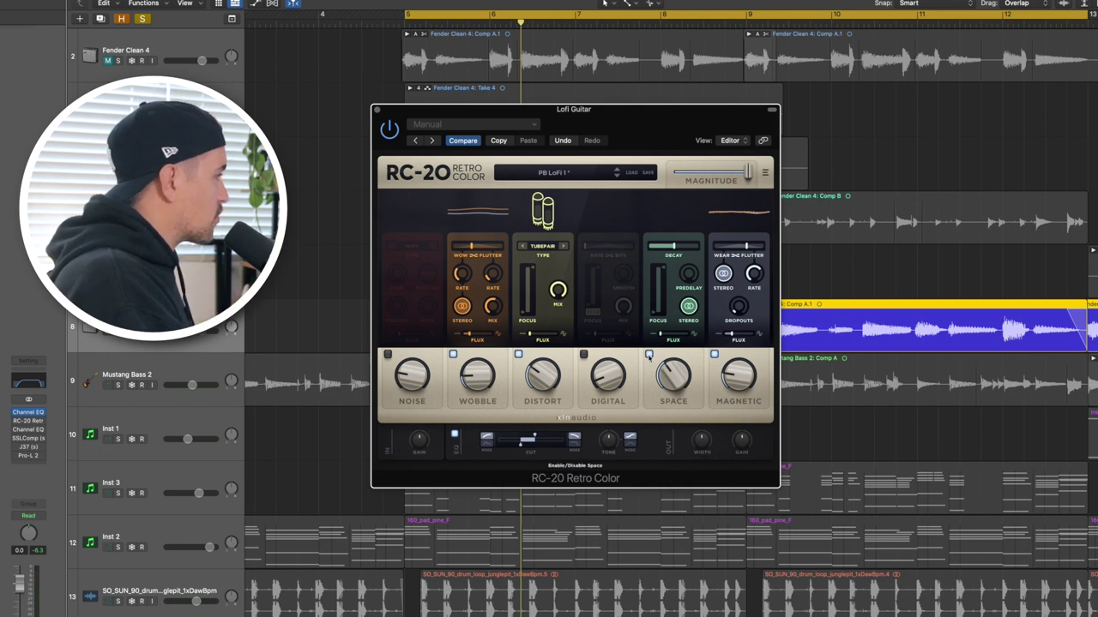
left_click(649, 354)
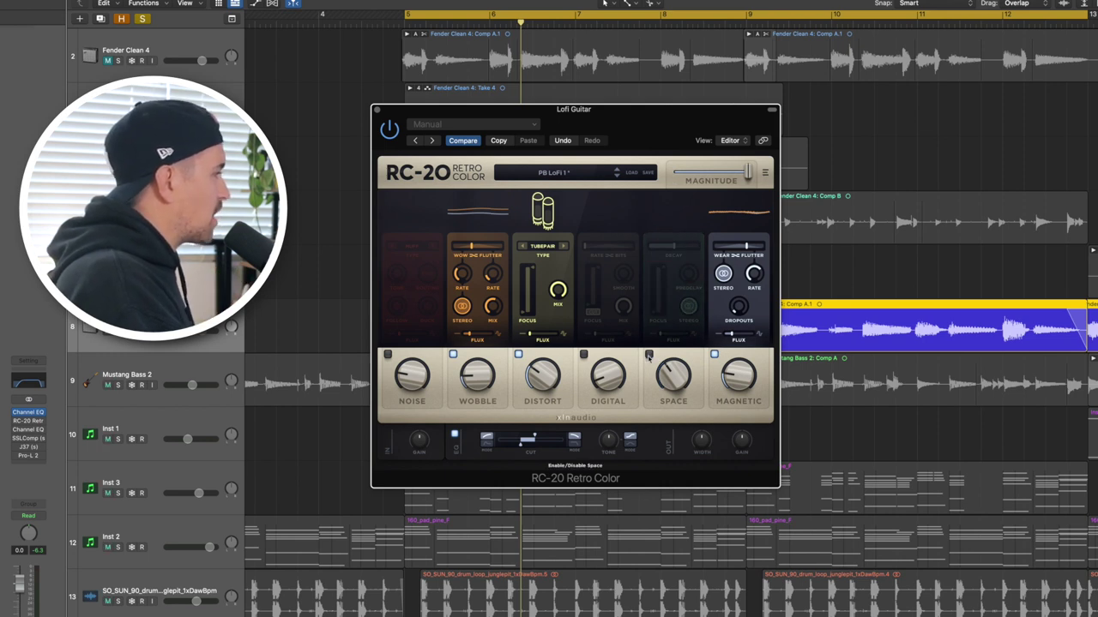
left_click(583, 354)
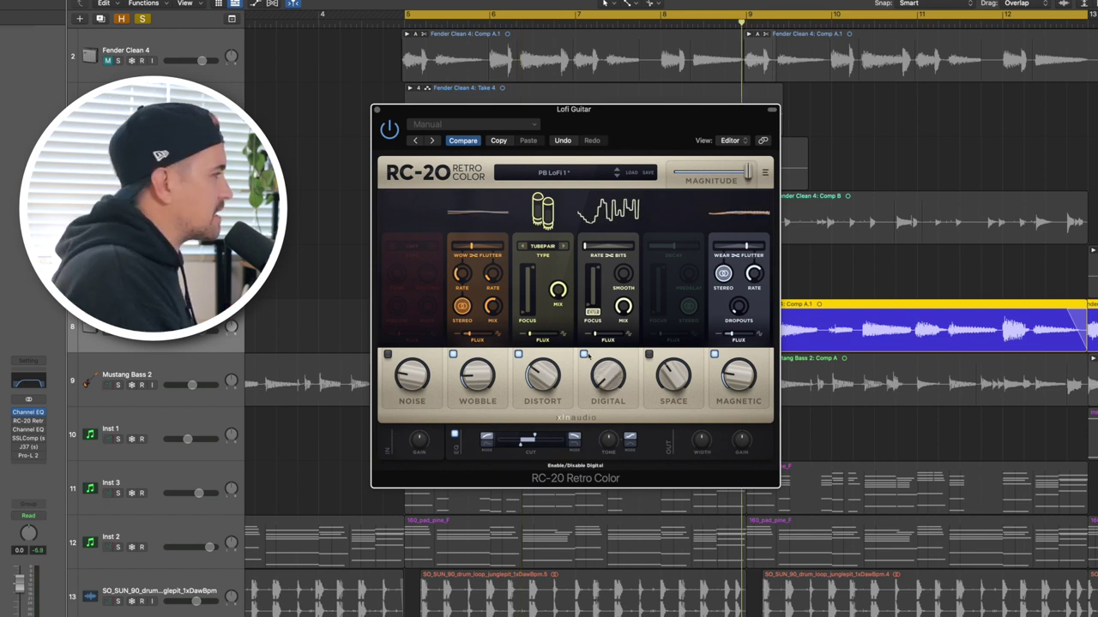
left_click(583, 354)
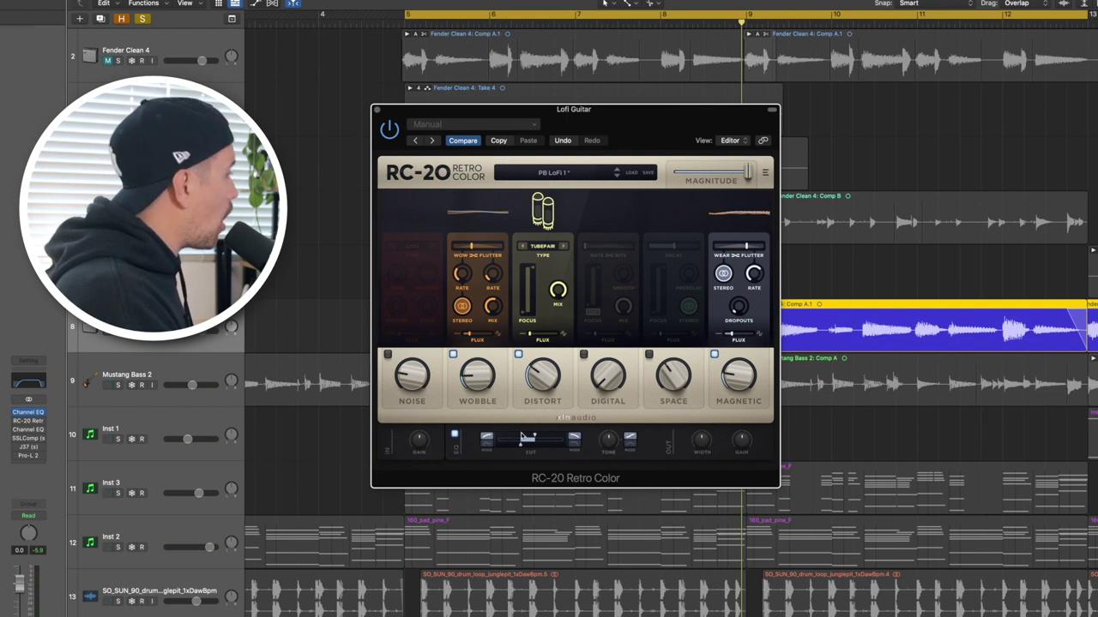
Step: Enable RC-20's Noise module, step through noise types such as VHS and Cass, and disable the module again
left_click(388, 354)
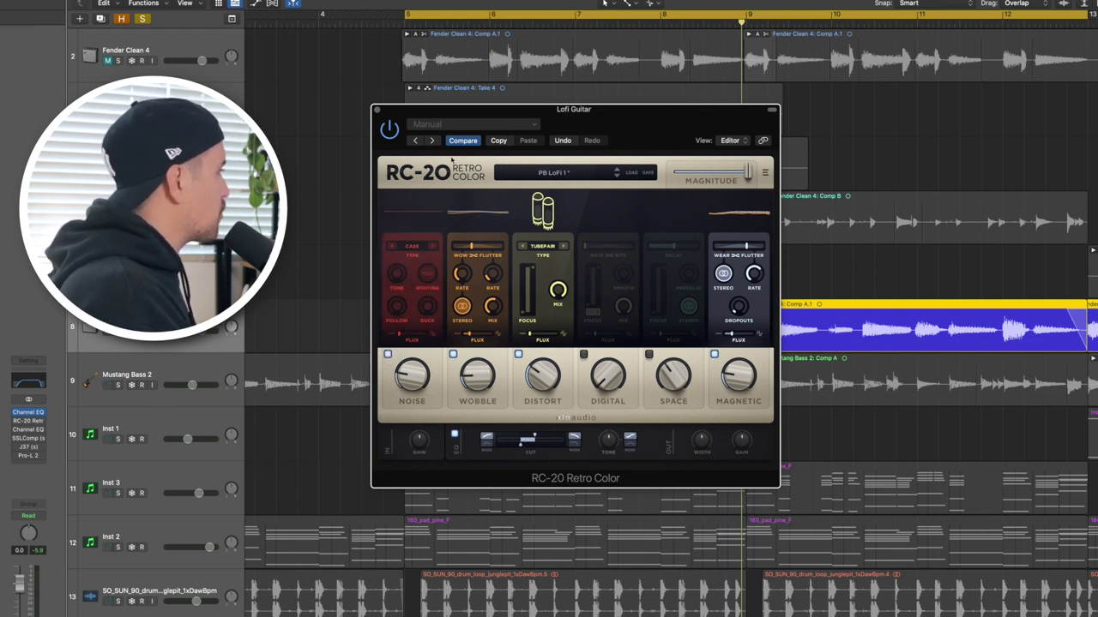
left_click(388, 247)
left_click(388, 248)
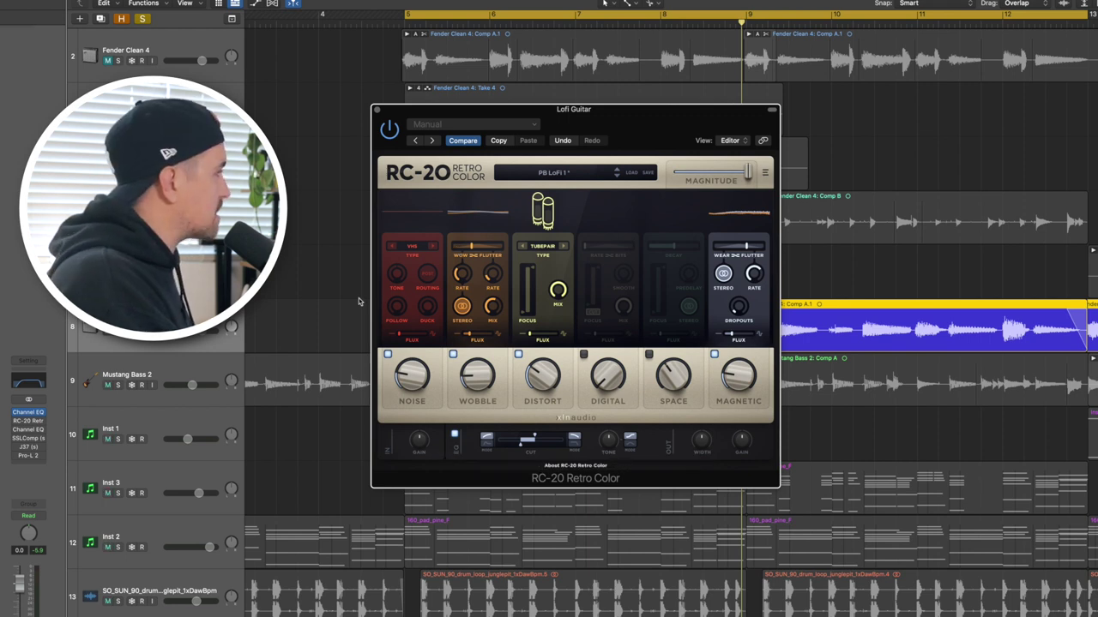
left_click(434, 247)
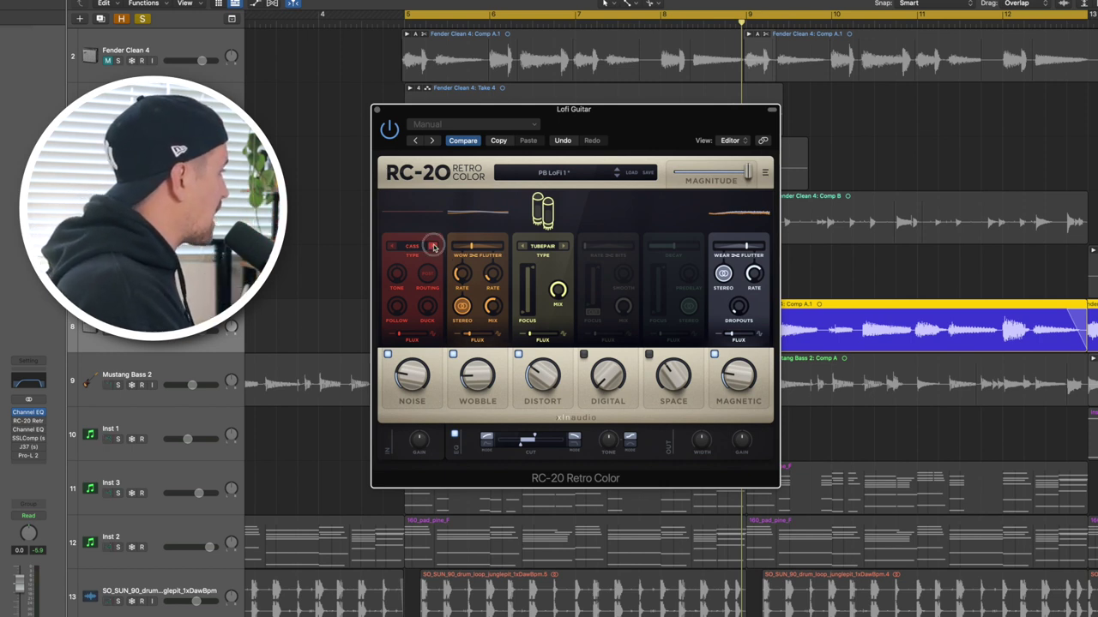
left_click(387, 354)
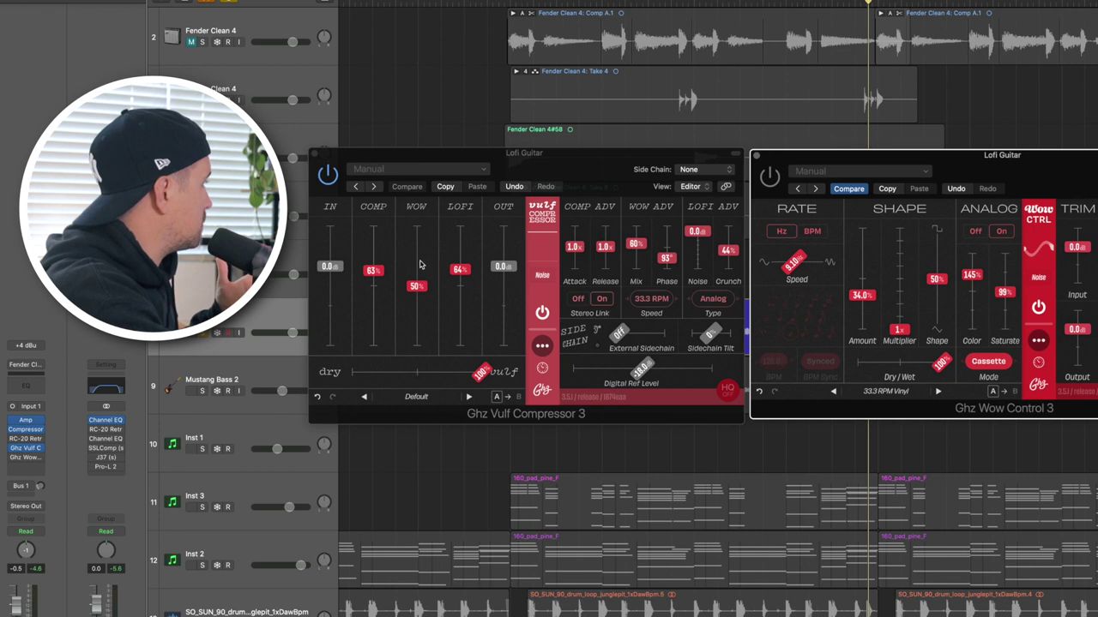
Step: In Vulf Compressor, raise the input to 4.0 dB and try a Comp amount of about 87%
left_click_drag(421, 265, 407, 323)
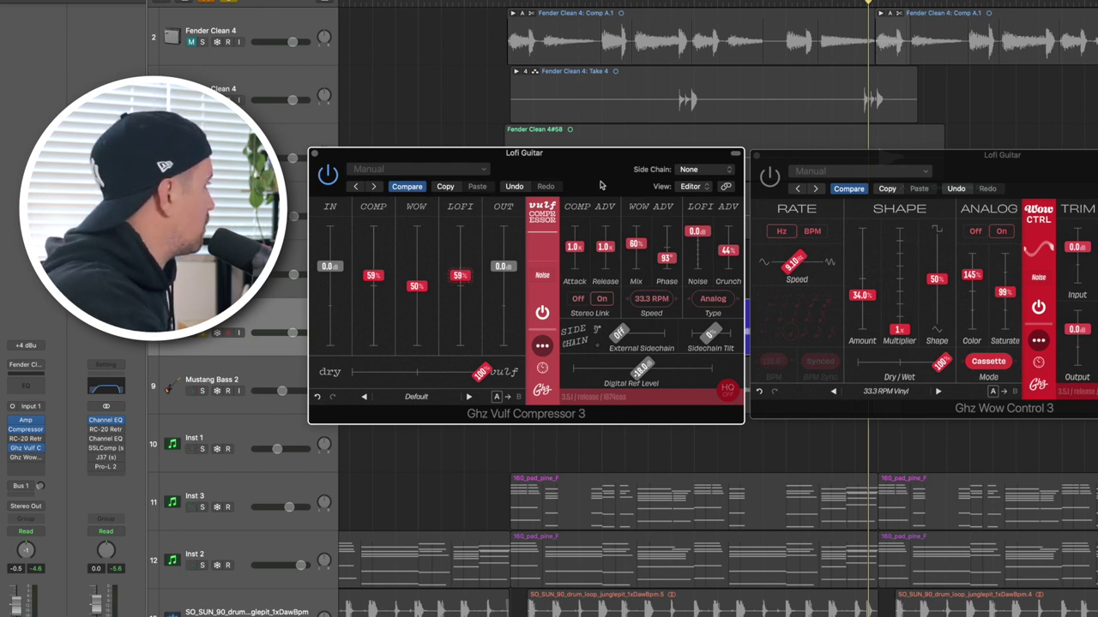
left_click_drag(373, 275, 336, 254)
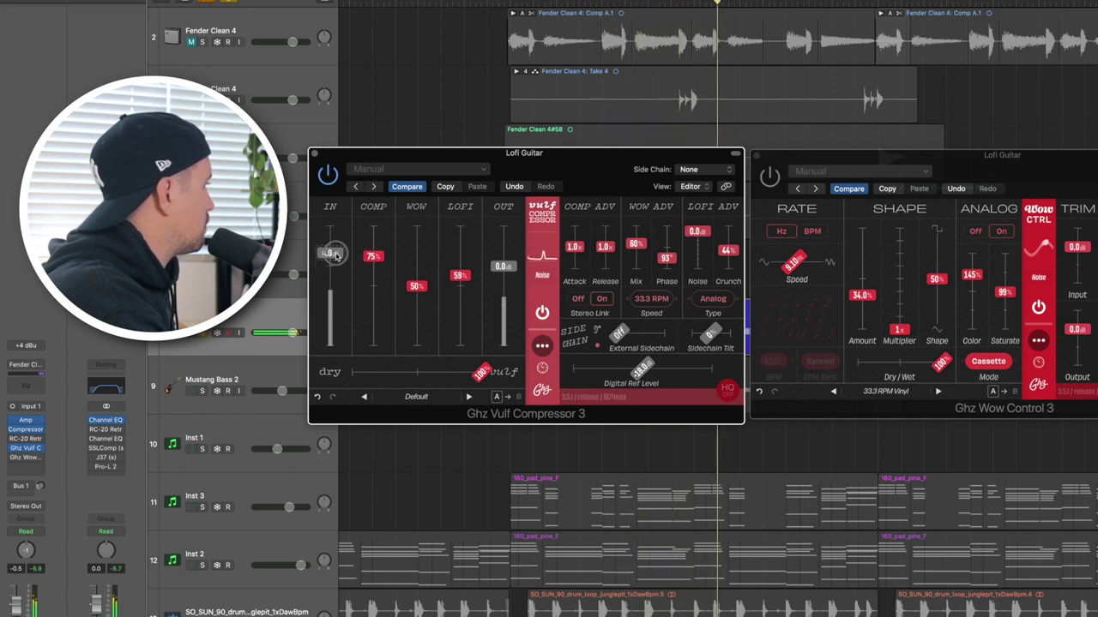
left_click_drag(375, 261, 377, 251)
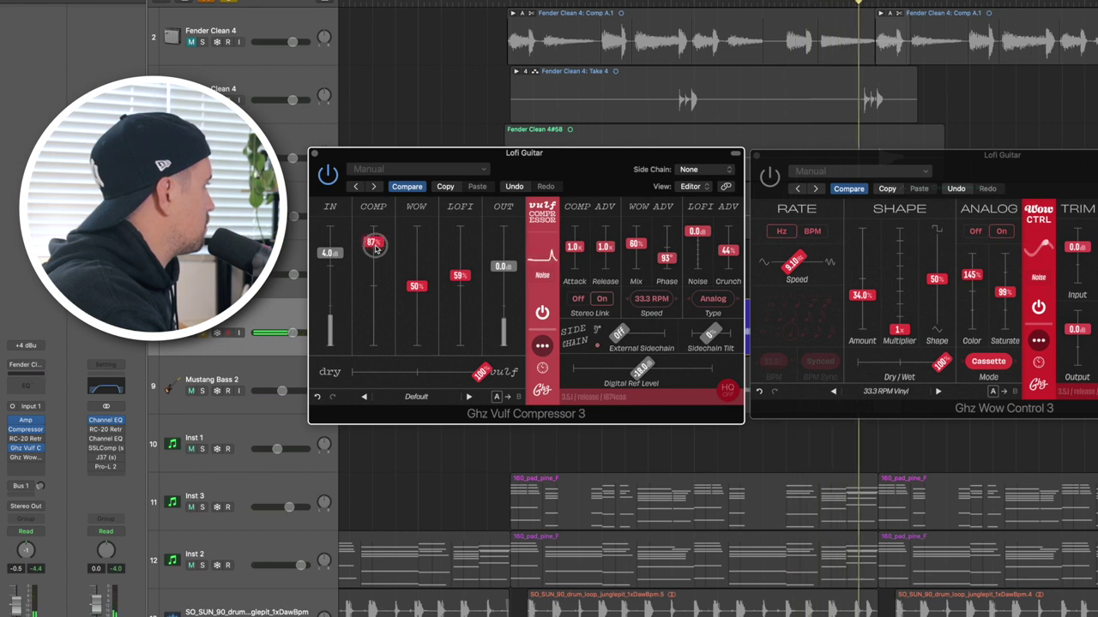
Step: Set Vulf Compressor's Lofi noise to -22.0 dB, Crunch to 79% and the type to 1990's Digital
mouse_move(697, 230)
left_mouse_down()
mouse_move(699, 267)
mouse_move(698, 229)
left_mouse_up()
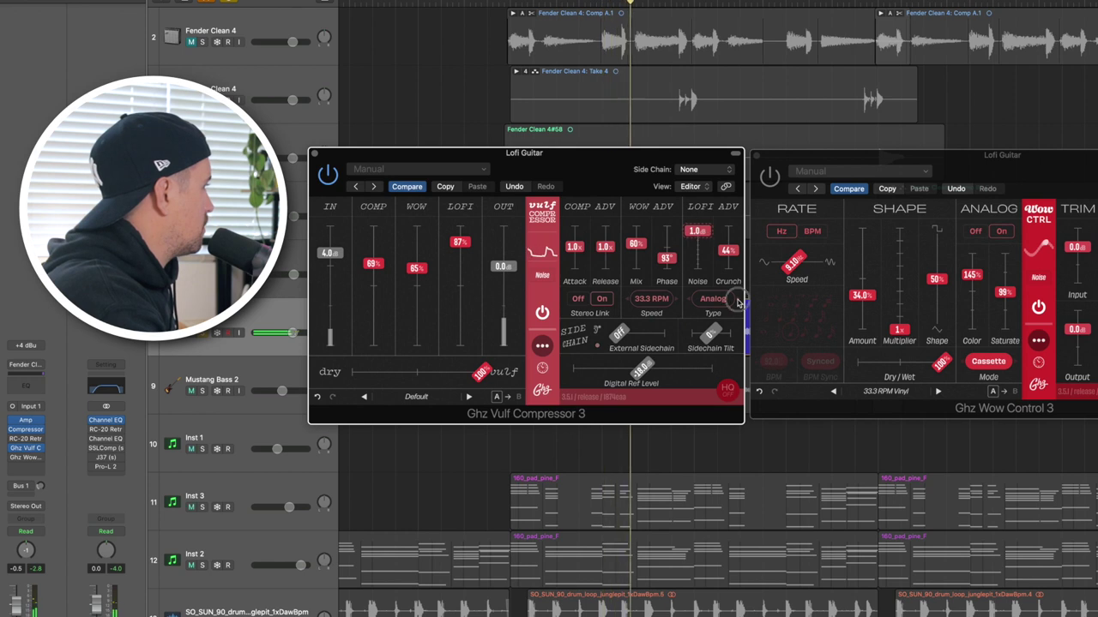
left_click(737, 299)
left_click(736, 299)
left_click(725, 299)
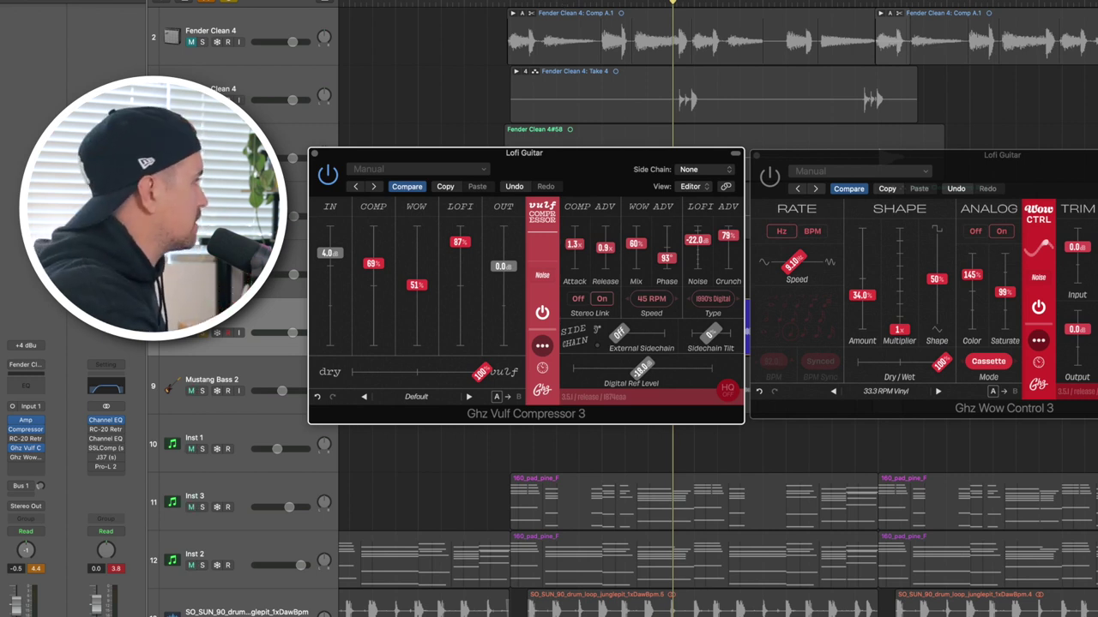
Step: Turn on Wow Control and audition its vinyl and general presets from 45 RPM Vinyl through Leslie-esque (St.)
left_click(770, 176)
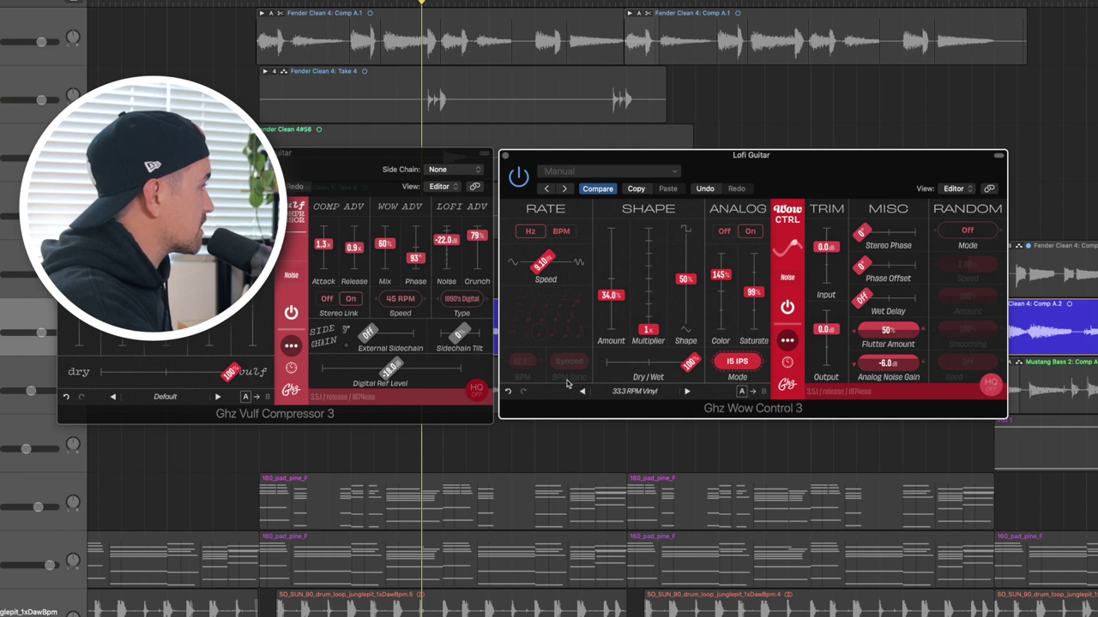
left_click(686, 392)
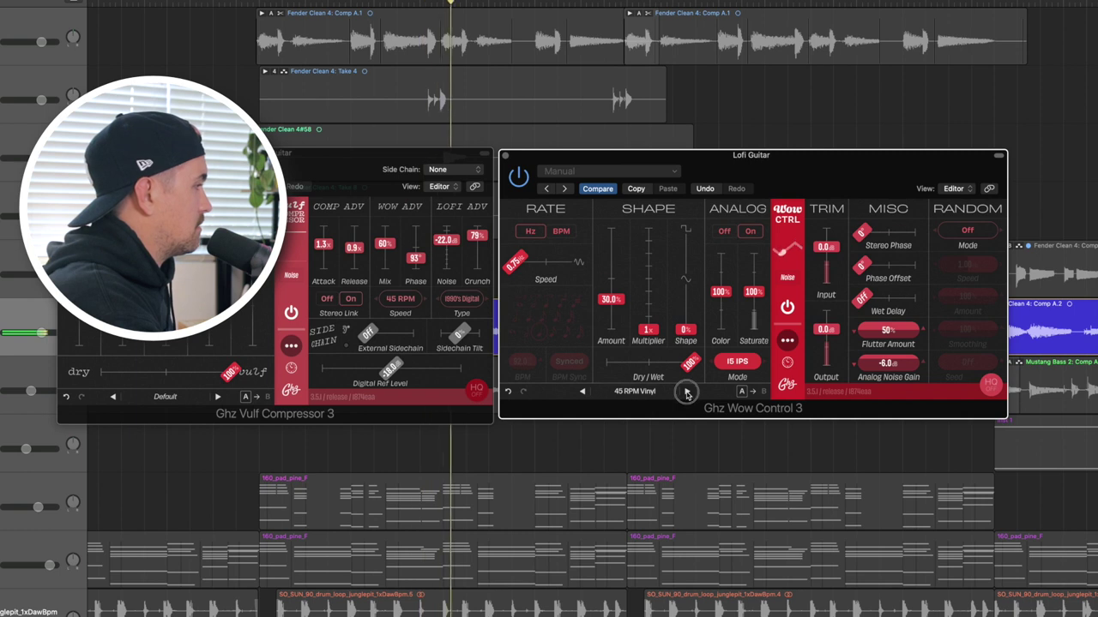
left_click(686, 392)
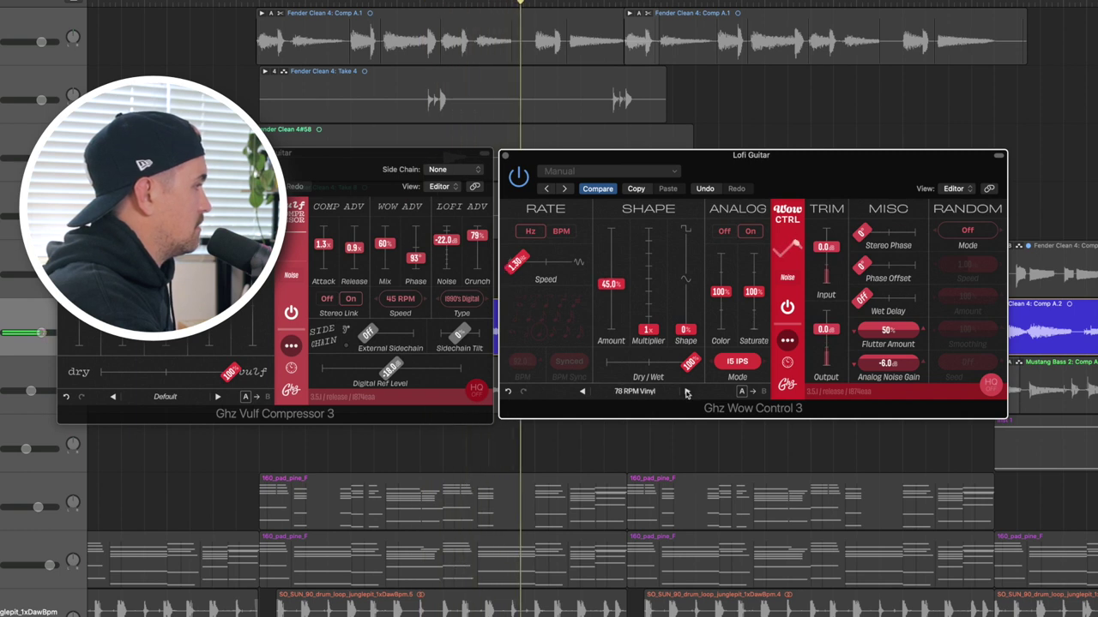
left_click(686, 392)
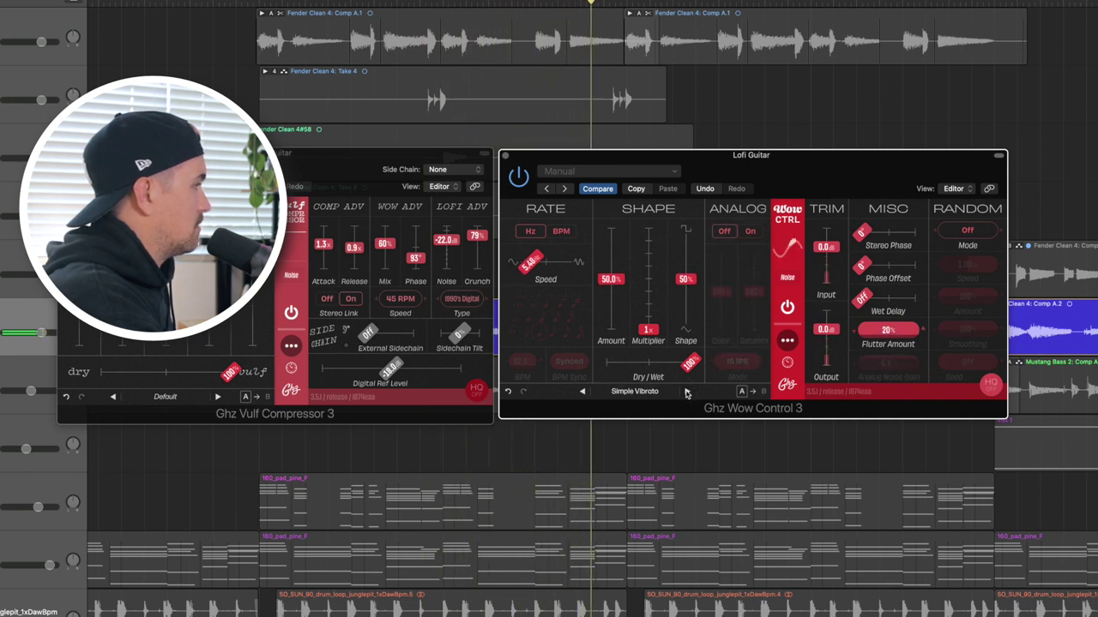
left_click(686, 392)
left_click(686, 392)
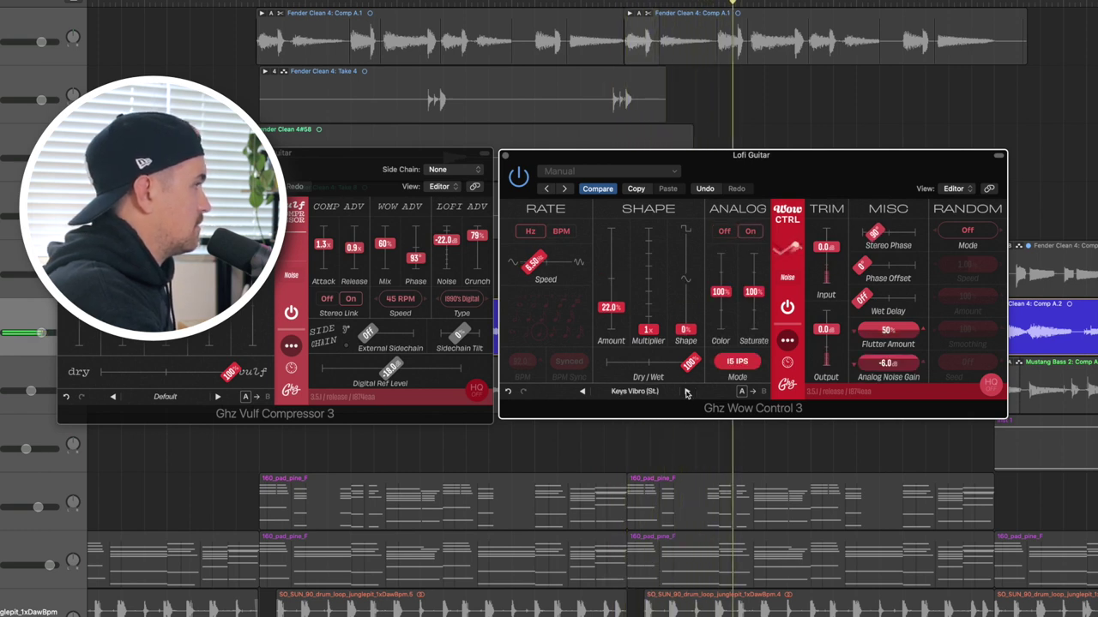
left_click(686, 391)
left_click(686, 392)
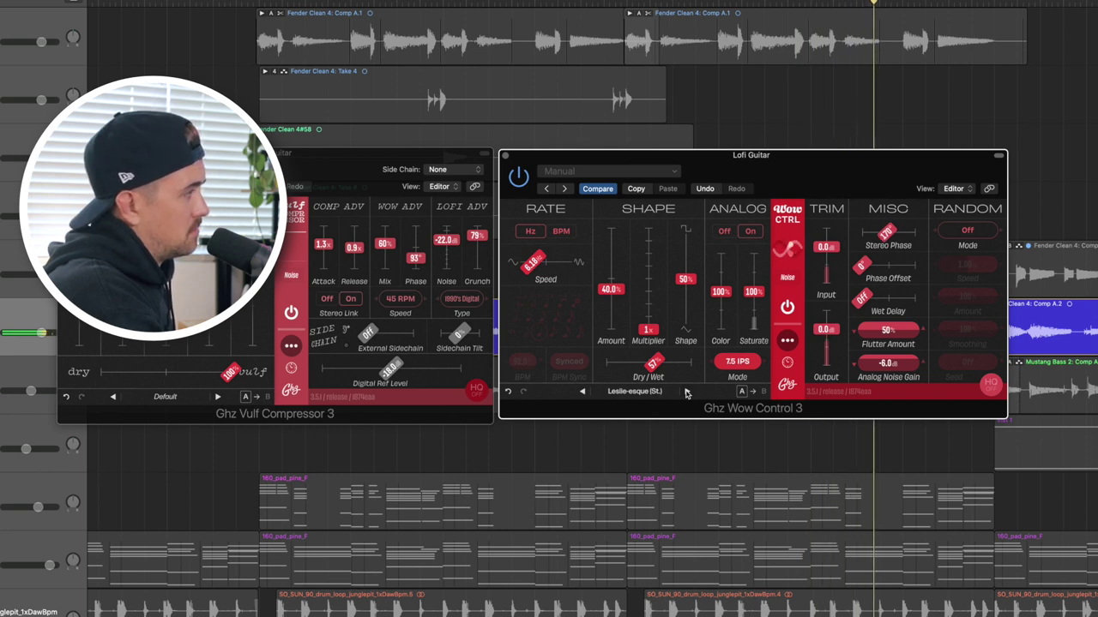
Step: Audition Wow Control's tape presets from Wobbly 7.5 IPS through Bad Cassette to Oversaturated Tape Delay, and browse the preset list
left_click(686, 392)
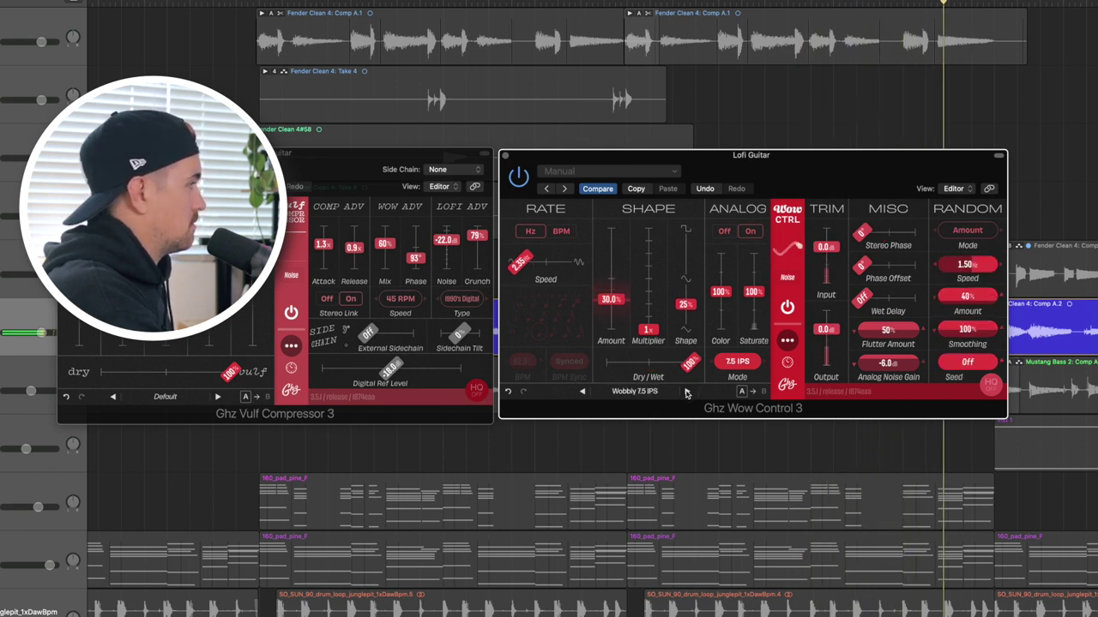
left_click(686, 392)
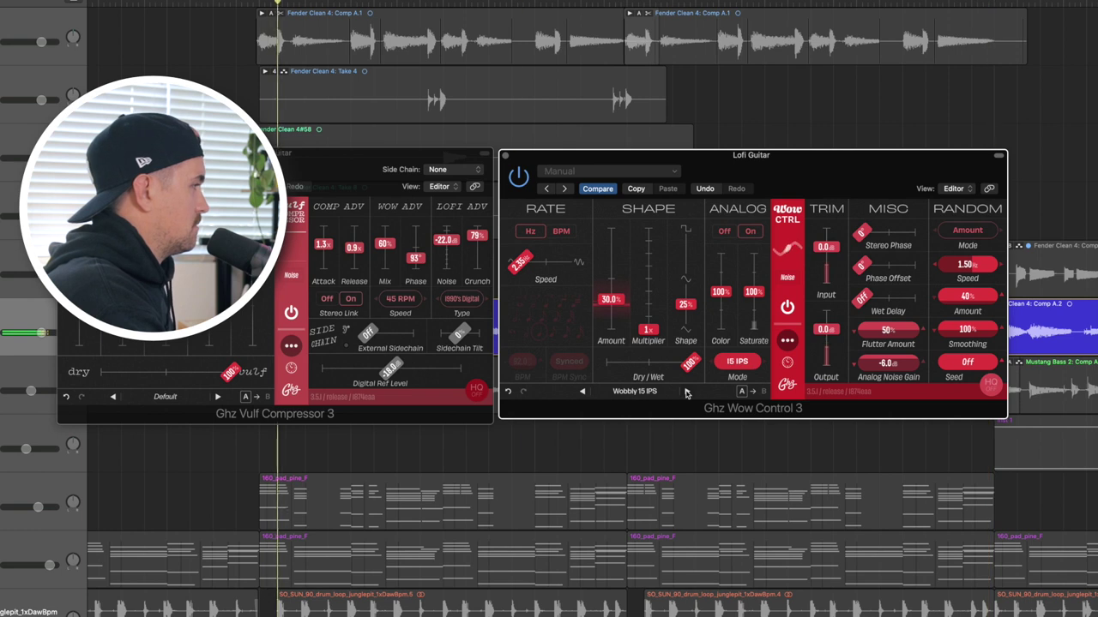
left_click(686, 392)
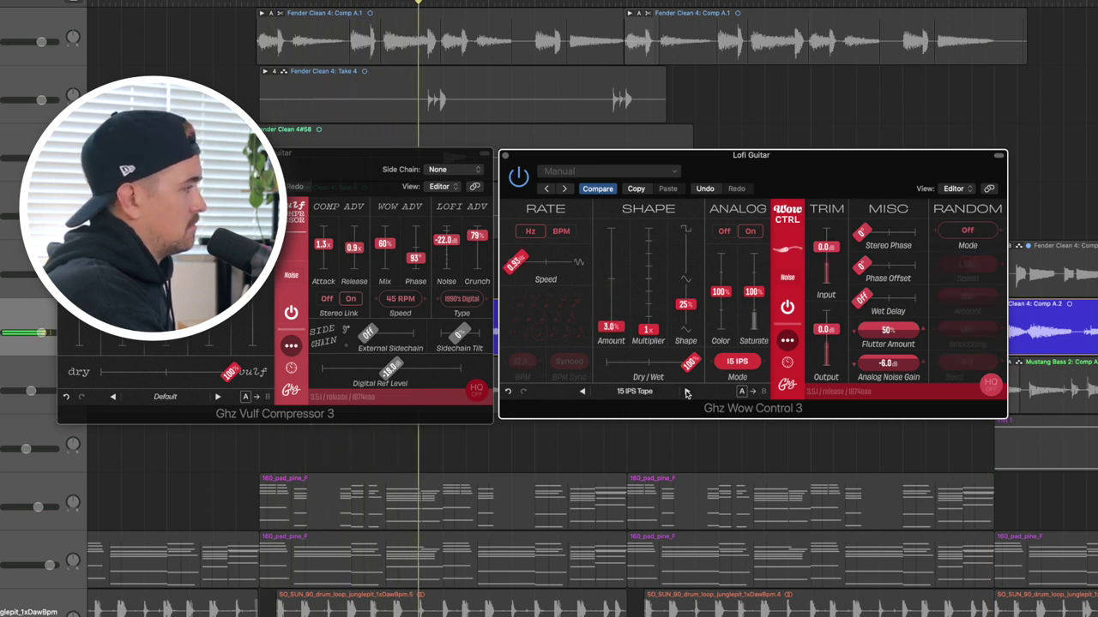
left_click(686, 392)
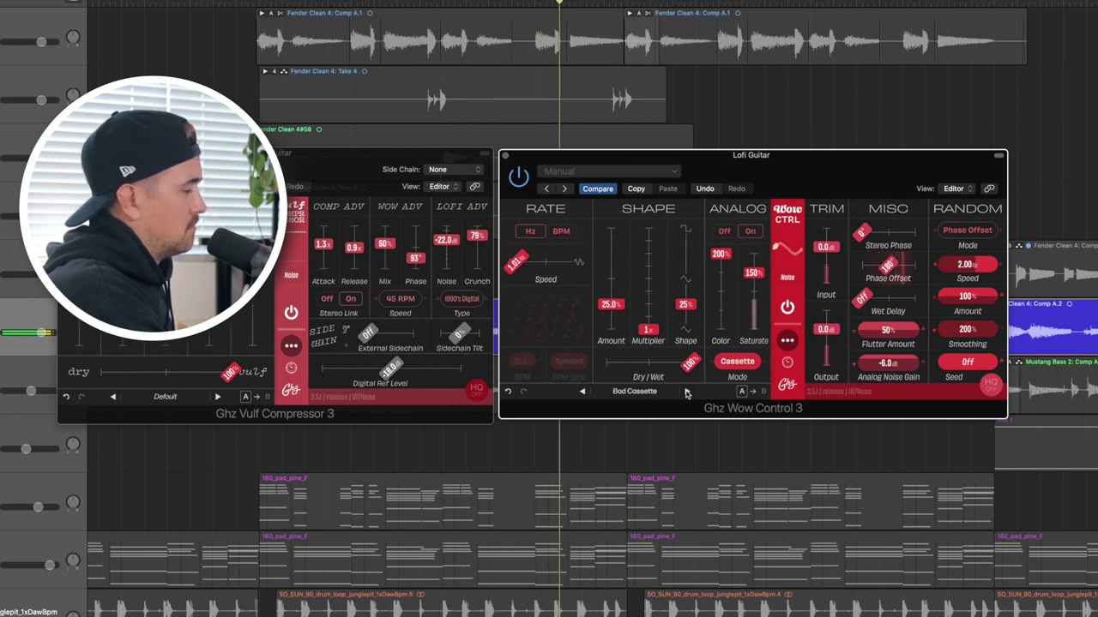
left_click(686, 392)
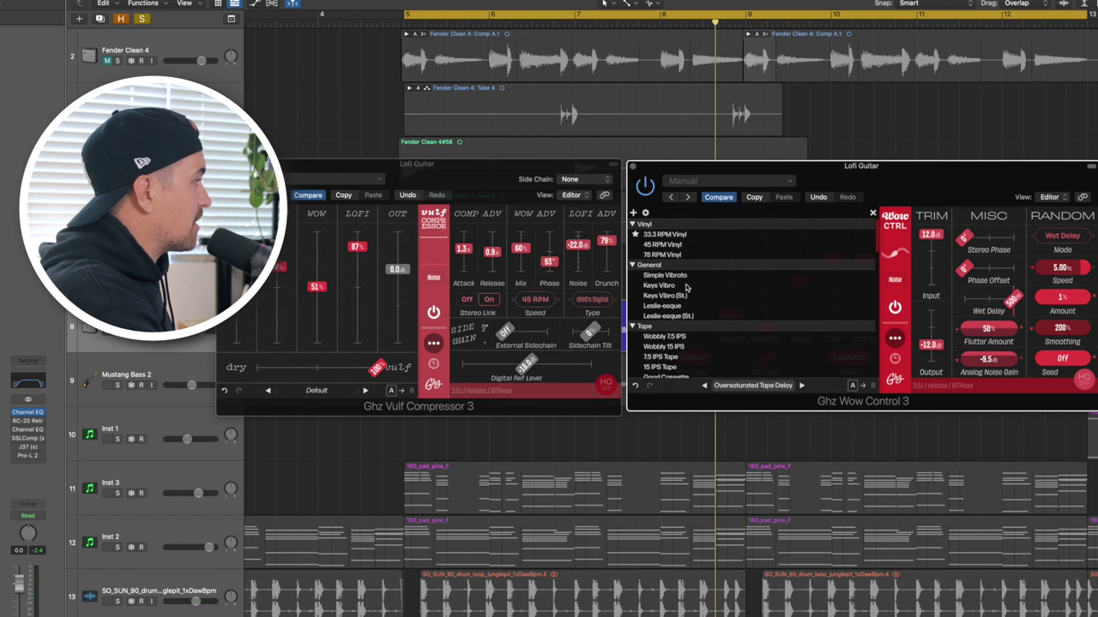
scroll(683, 289, "down", 10)
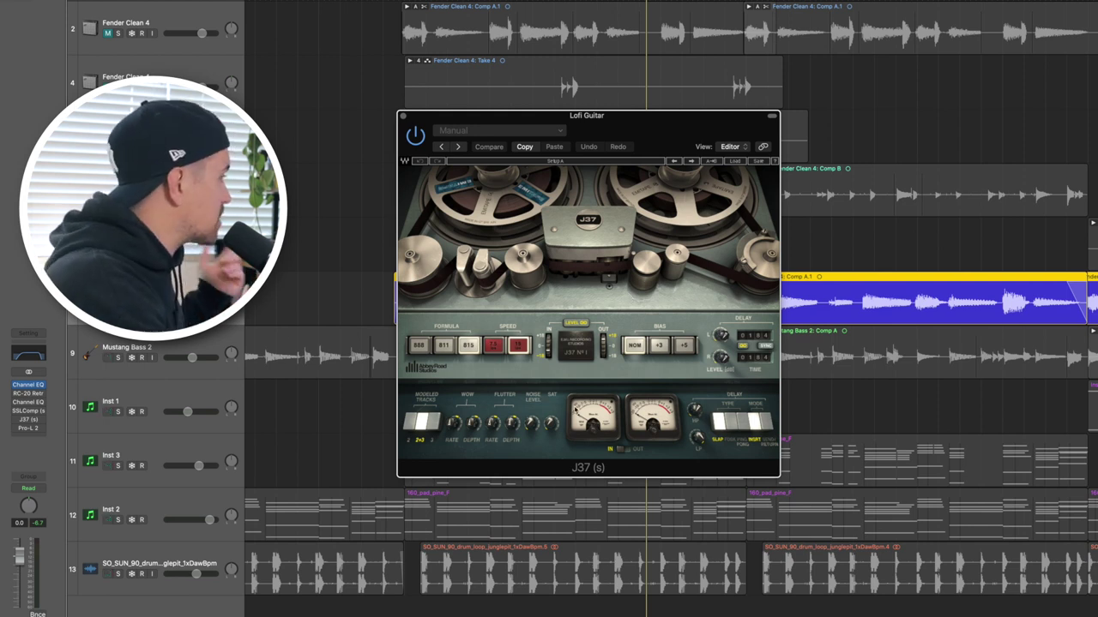
Step: Load the Full Reset factory preset in the J37 tape plug-in
left_click(497, 131)
mouse_move(518, 319)
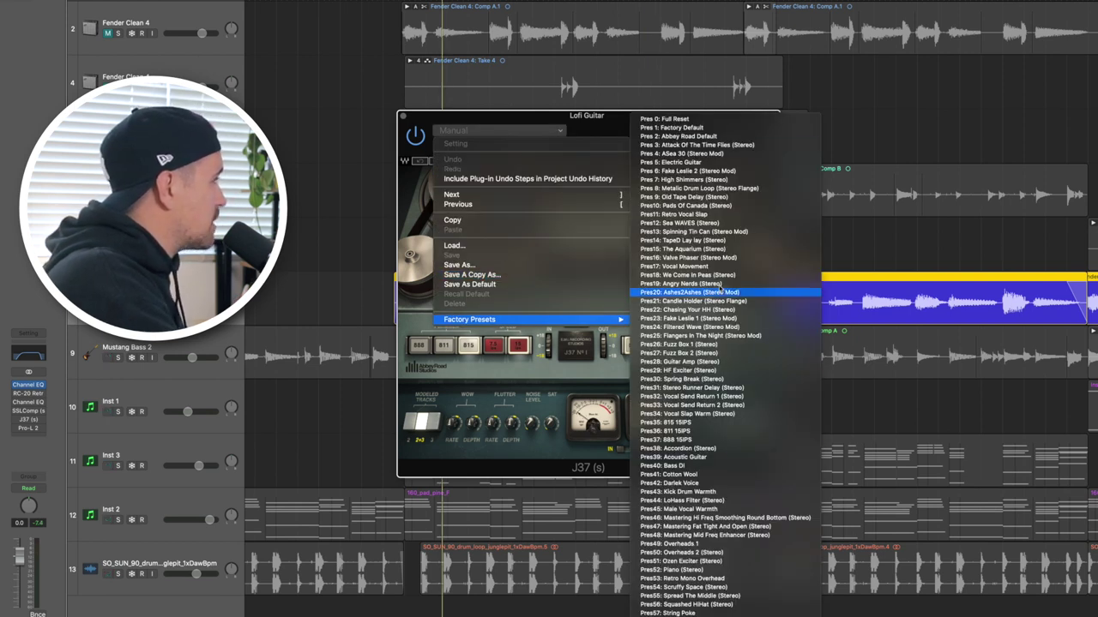
left_click(664, 119)
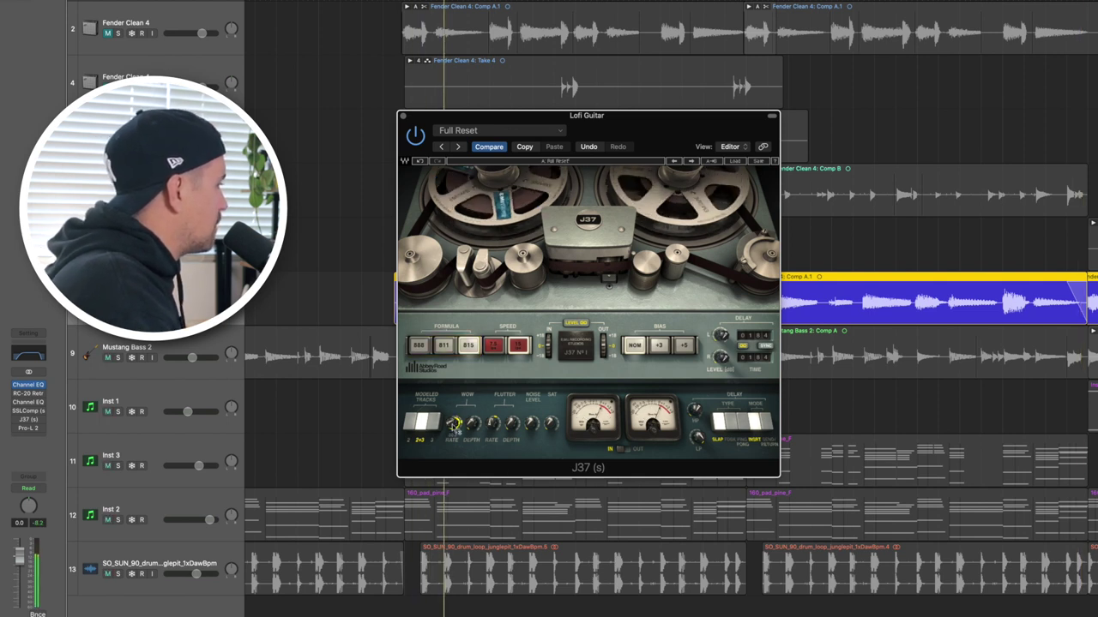
Step: Adjust the J37's wow and flutter rate and depth, and close the plug-in window
mouse_move(471, 427)
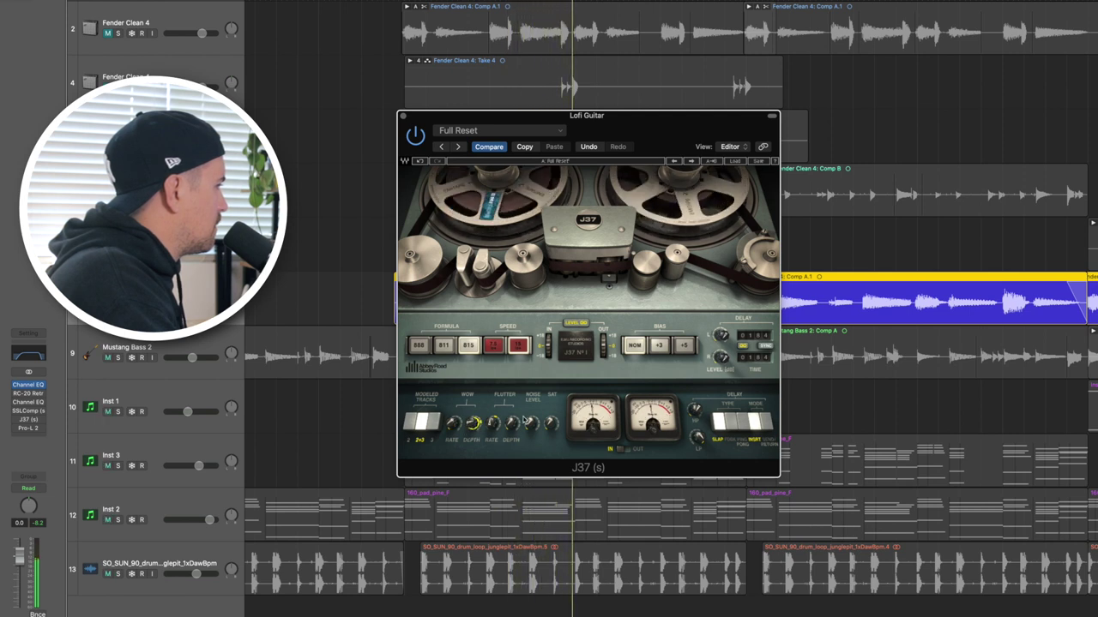
left_click_drag(492, 424, 512, 415)
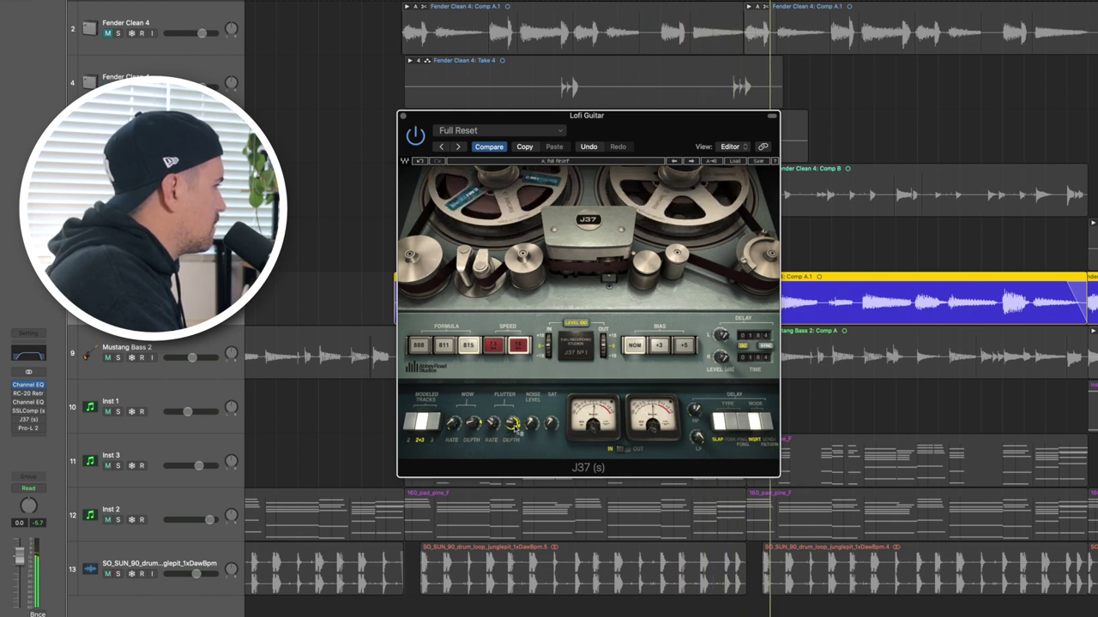
left_click_drag(493, 424, 494, 417)
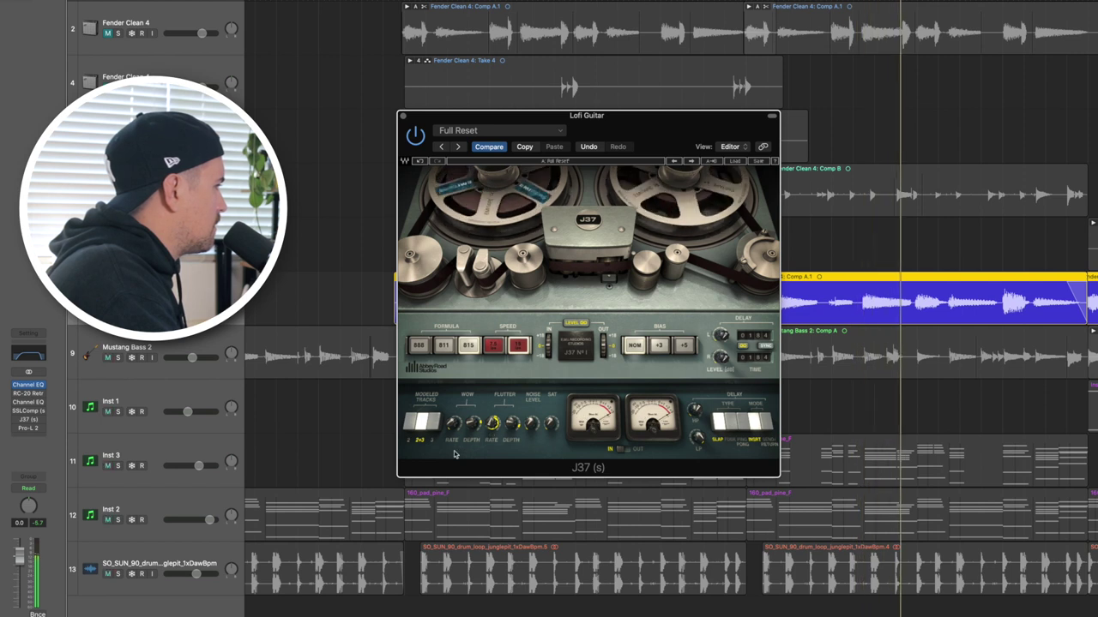
left_click(453, 424)
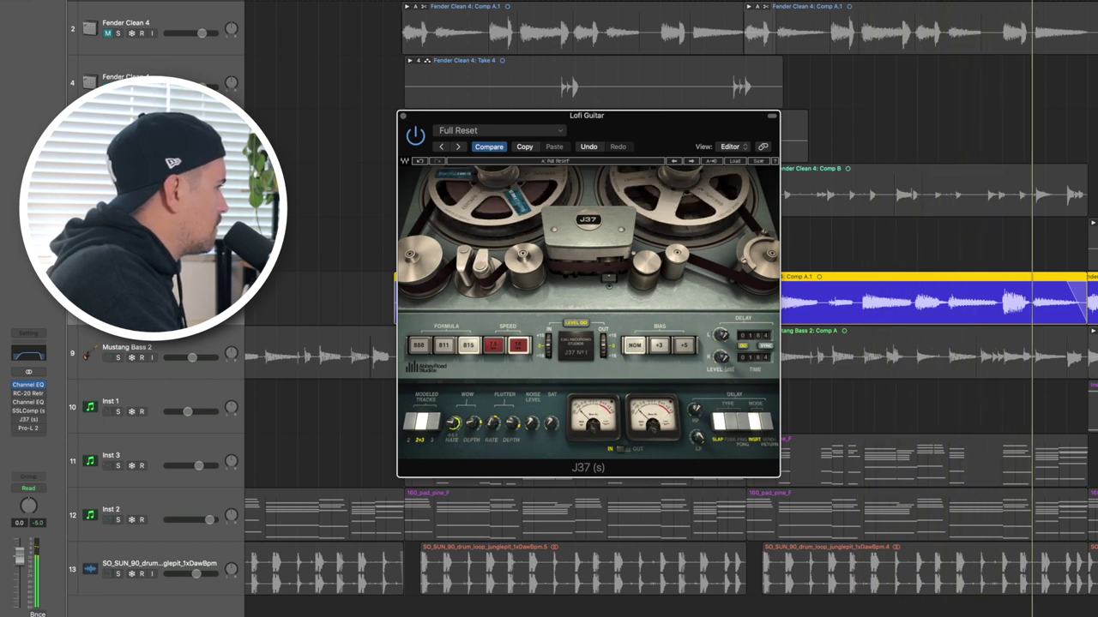
left_click(402, 116)
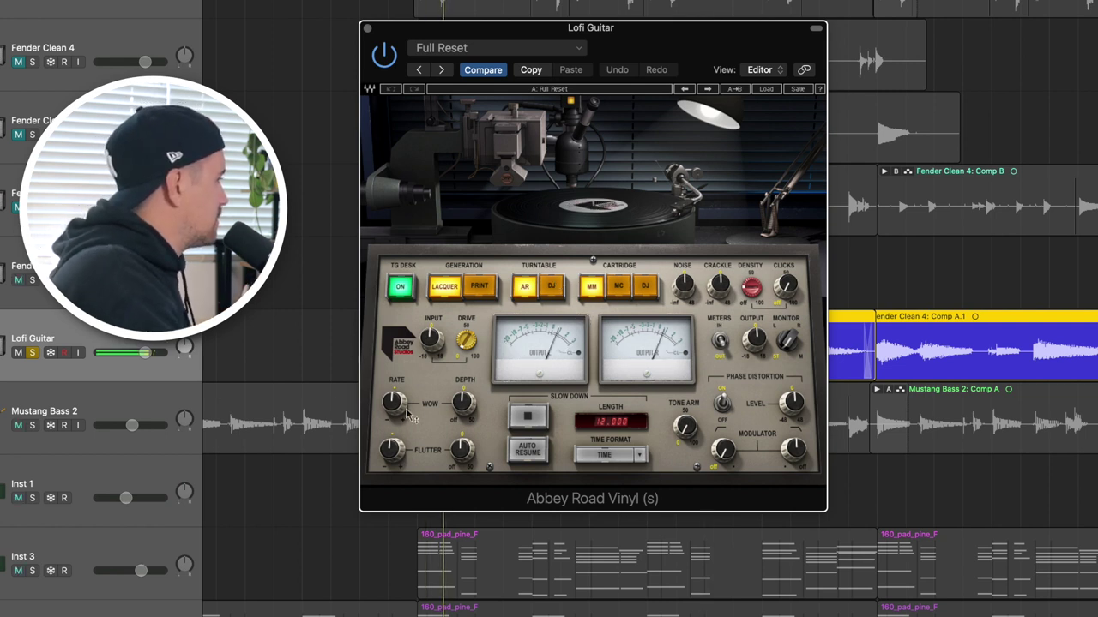
Step: Set Abbey Road Vinyl's wow rate to about 42.6 and flutter depth to about 23.6, and adjust the wow depth and flutter rate
left_click_drag(461, 410, 462, 399)
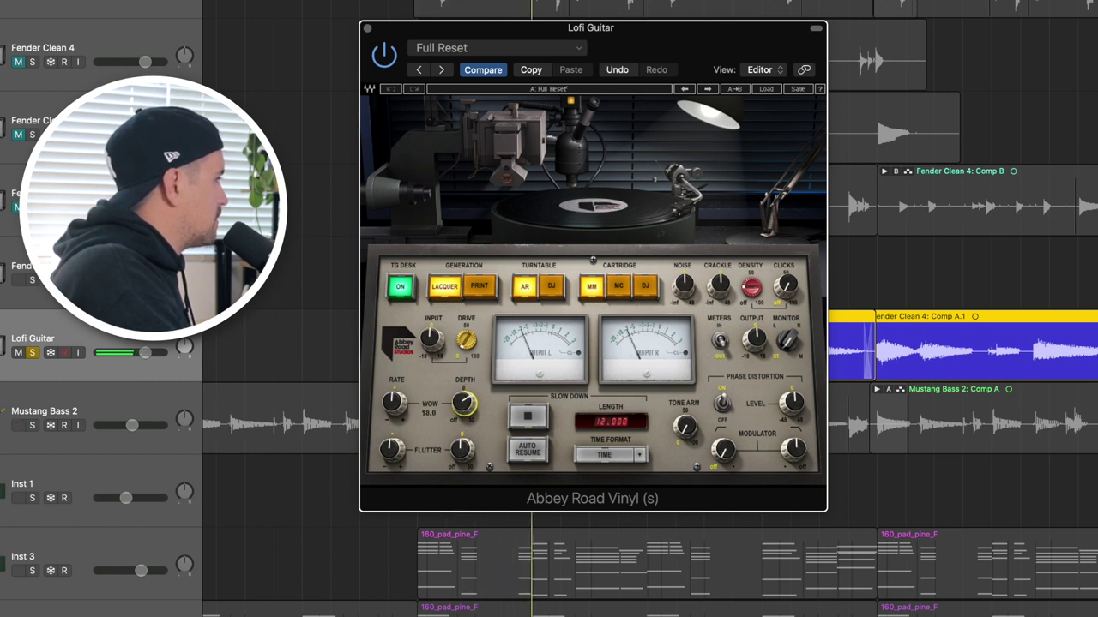
left_click_drag(394, 403, 394, 396)
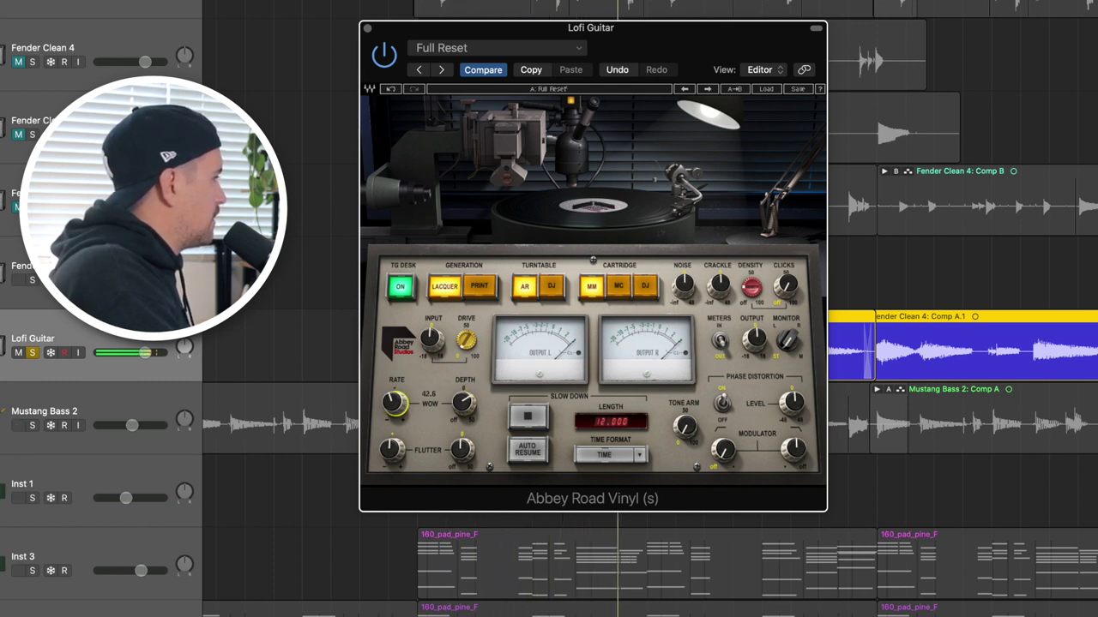
left_click_drag(463, 404, 463, 400)
left_click_drag(387, 460, 387, 453)
left_click_drag(462, 449, 462, 442)
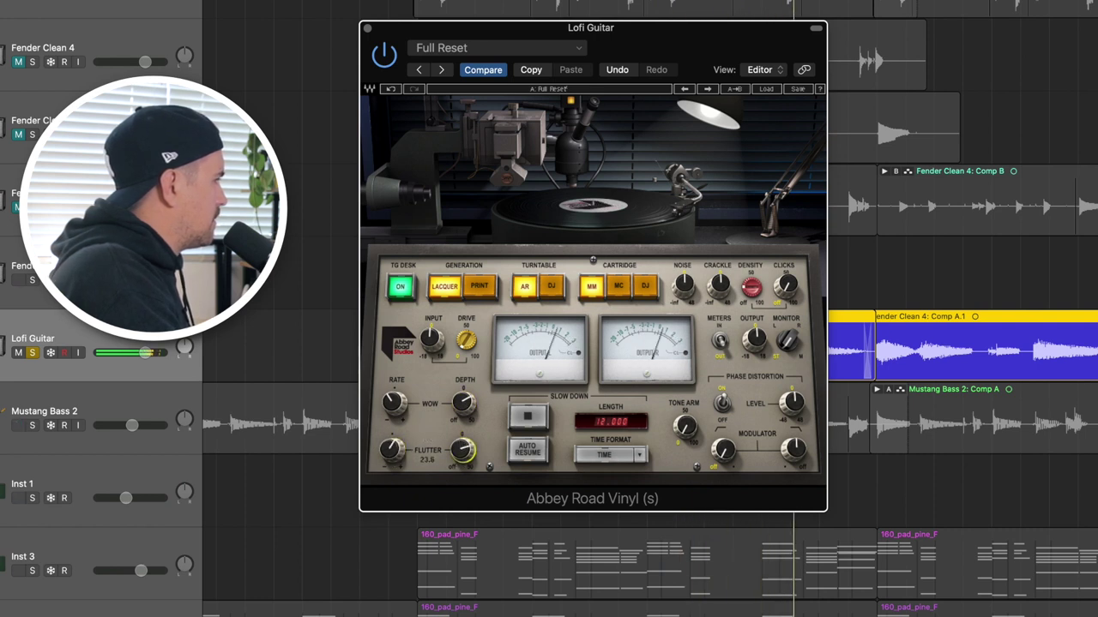
left_click_drag(392, 454, 392, 445)
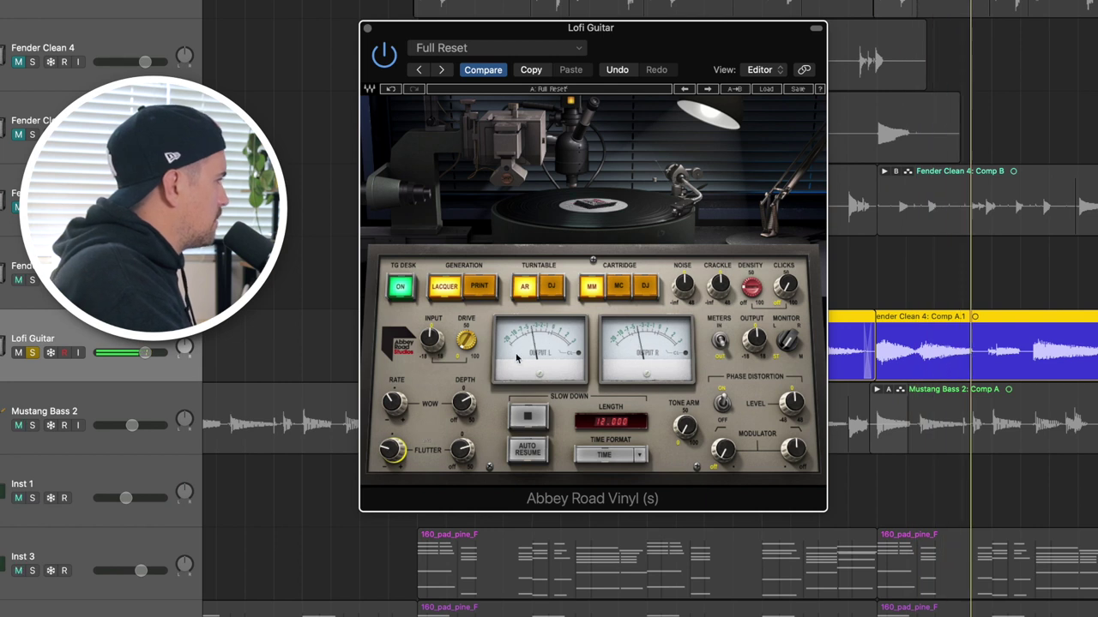
Step: Compare the DJ and AR turntables, keeping AR, then choose the Print generation and try the MC cartridge before settling on DJ
left_click(548, 288)
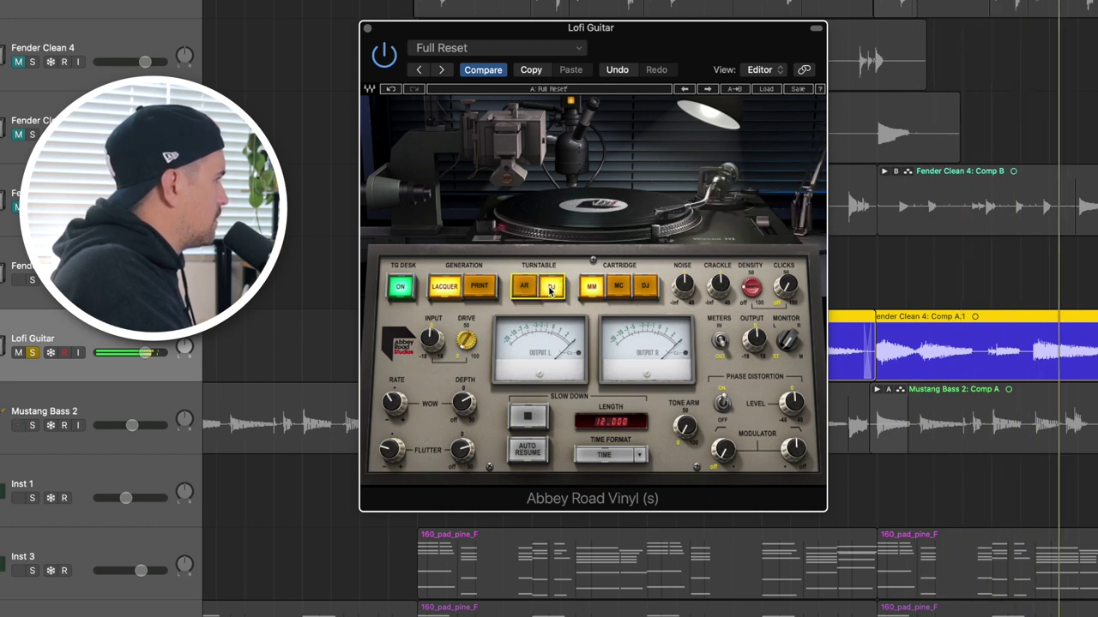
left_click(523, 289)
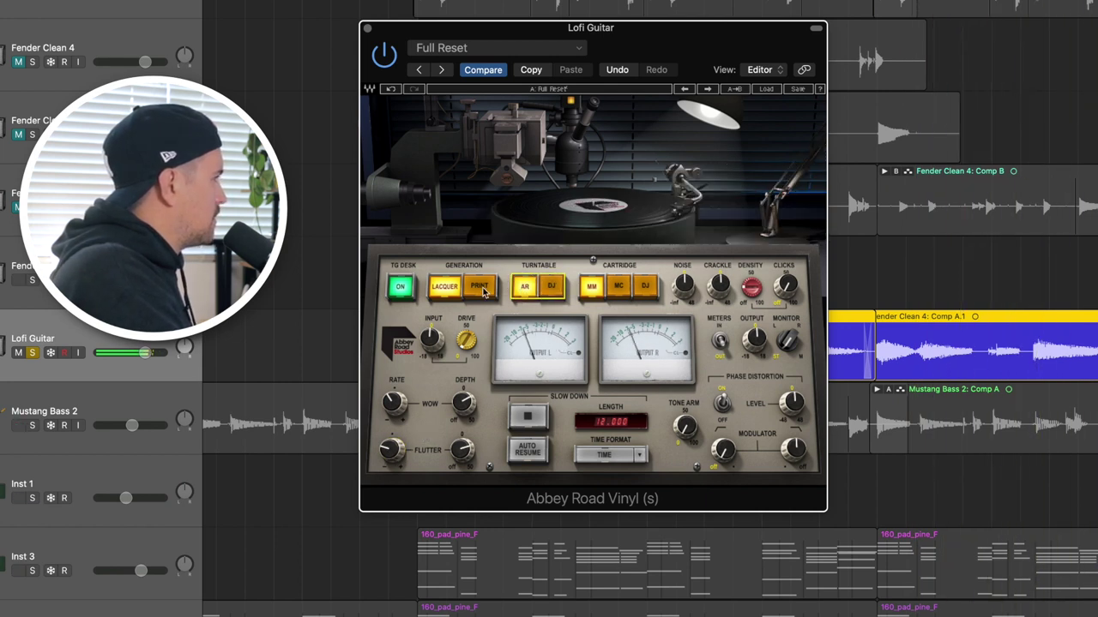
left_click(480, 289)
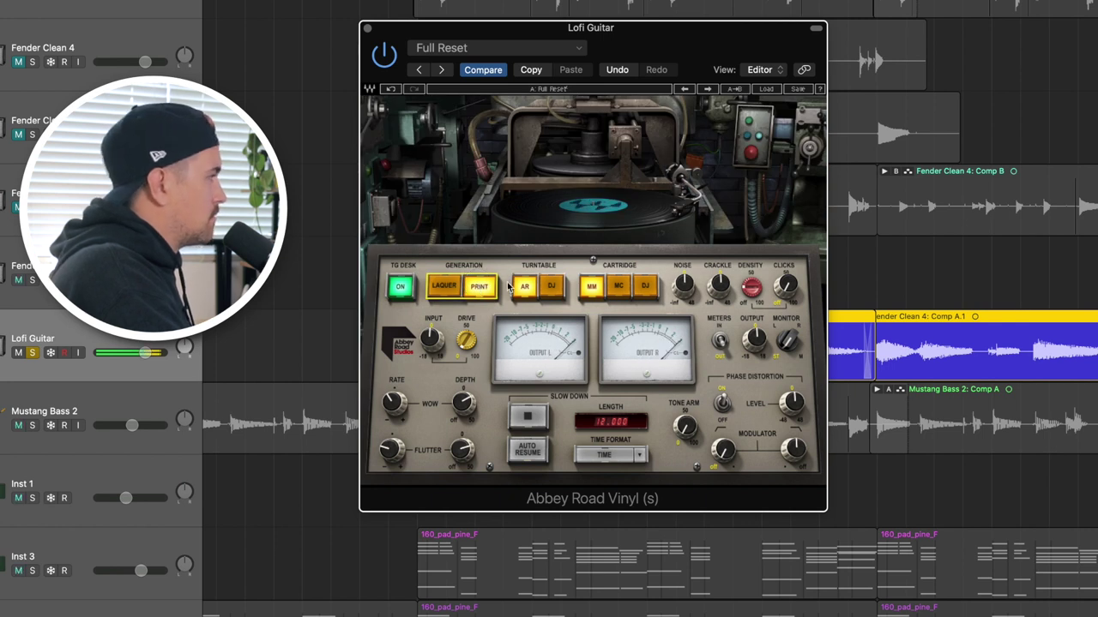
left_click(618, 289)
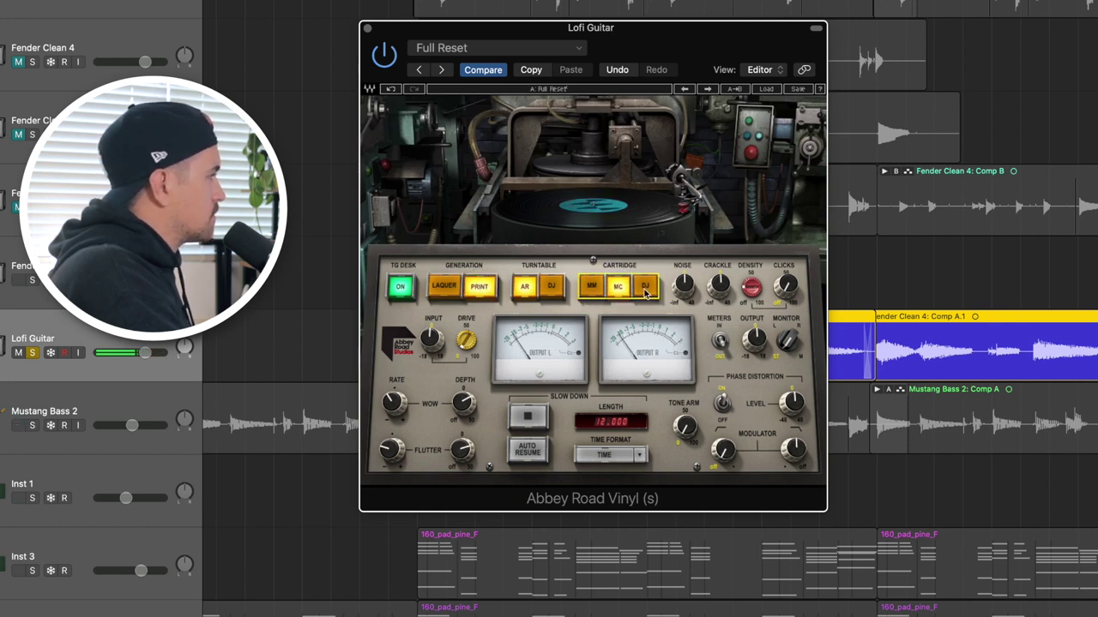
left_click(645, 289)
Step: Raise the vinyl crackle and set clicks to about 56.1, adjust the phase distortion modulator, and trigger the turntable slow-down
mouse_move(682, 287)
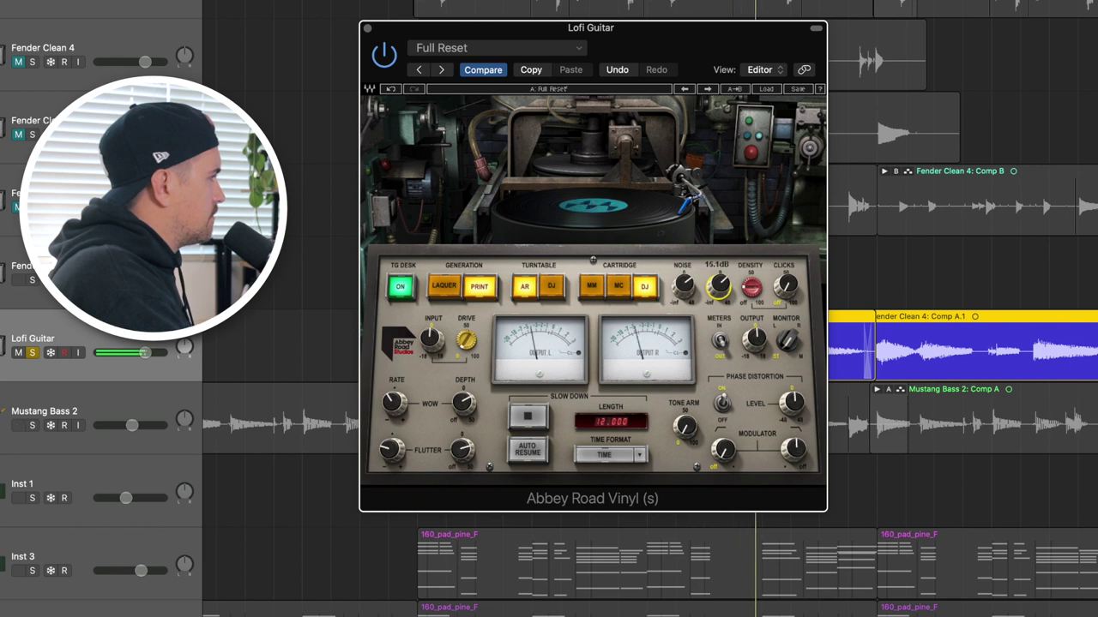
left_click_drag(785, 287, 785, 264)
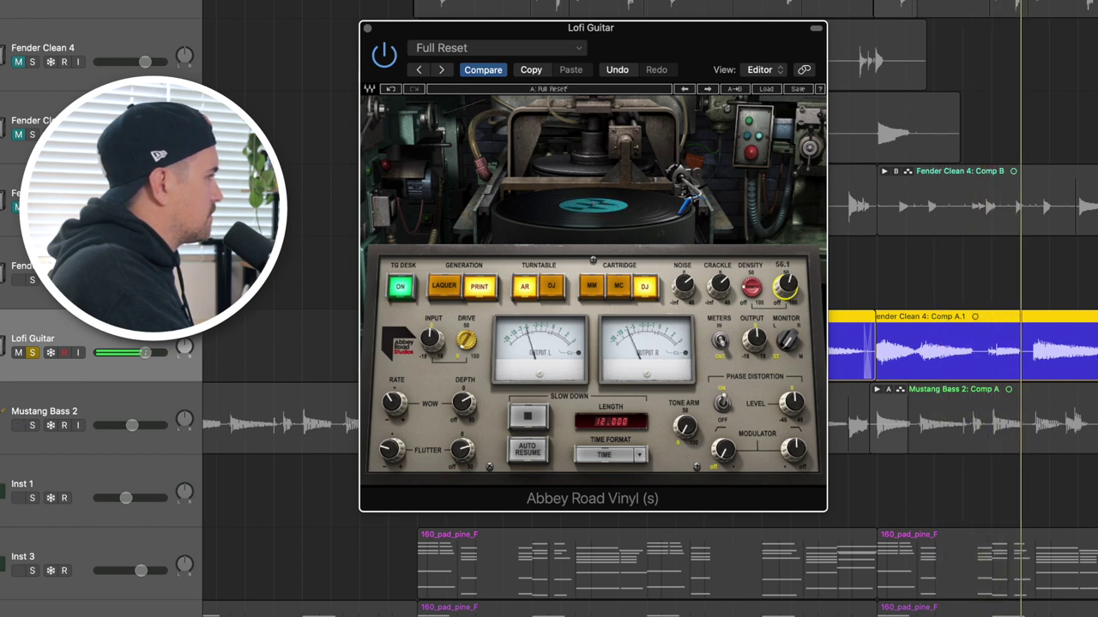
left_click(723, 450)
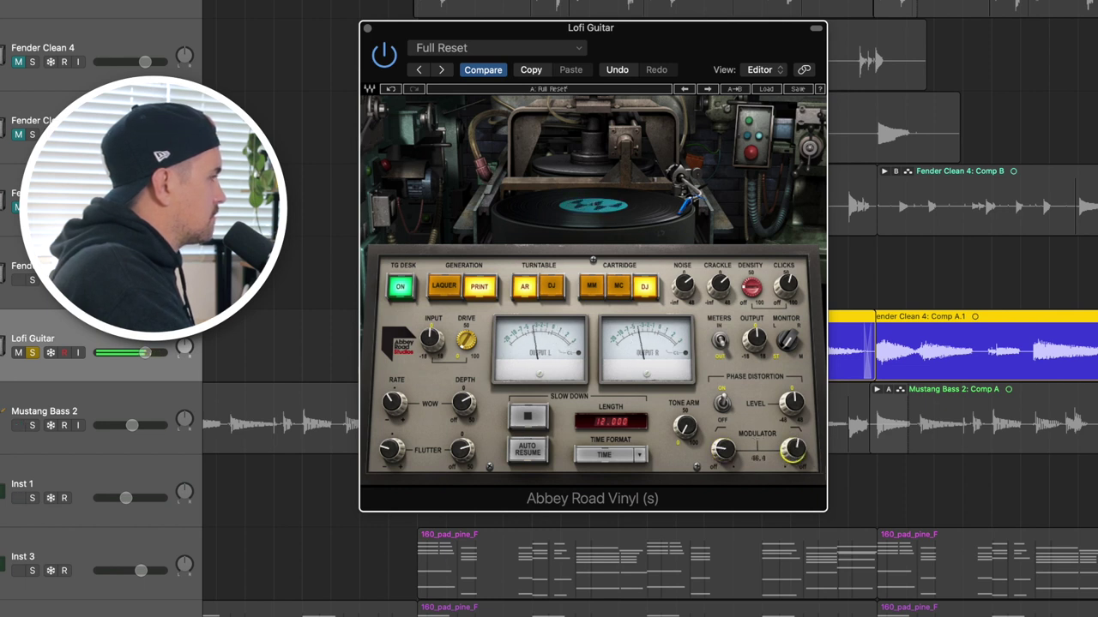
left_click(527, 418)
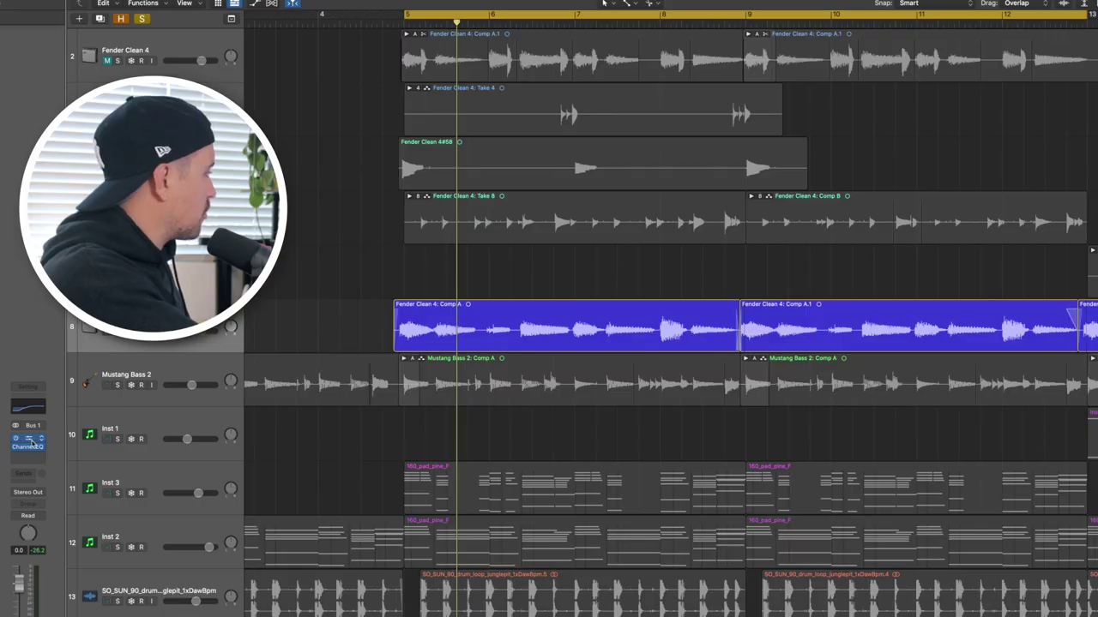
Step: Open the Channel EQ on the Bus 1 aux and insert Arturia's Chorus JUN-6 in stereo on that channel
left_click(31, 441)
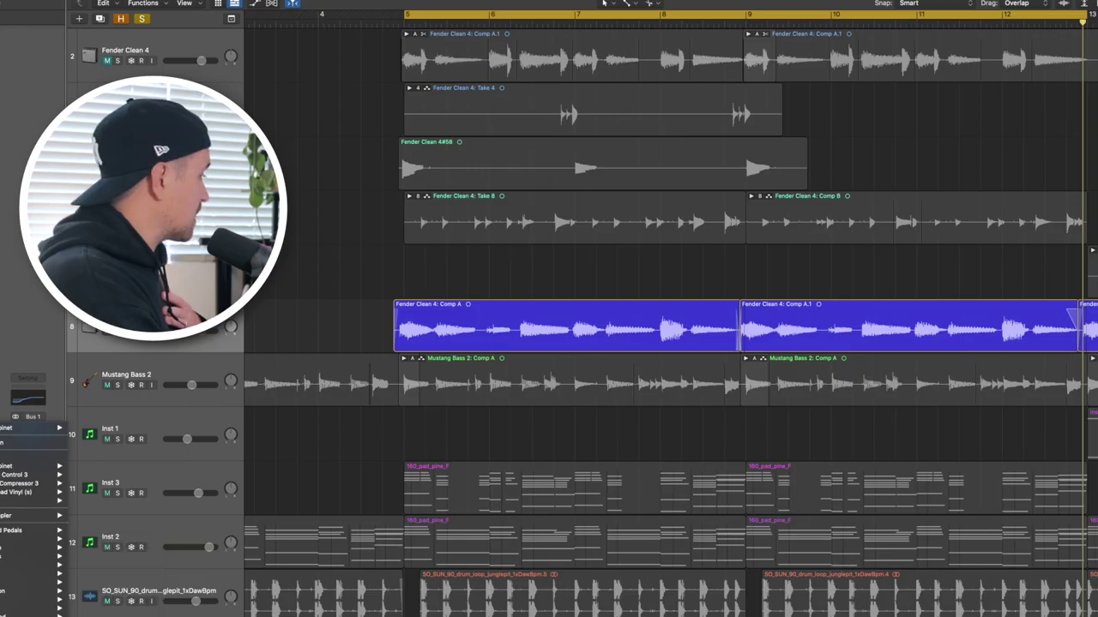
mouse_move(43, 546)
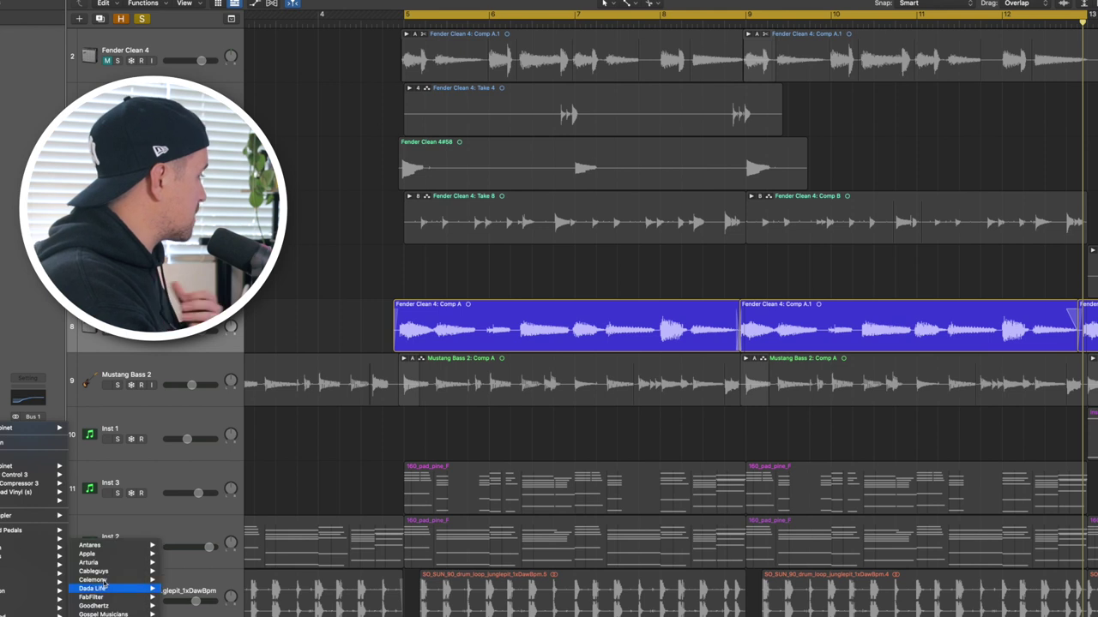
mouse_move(106, 563)
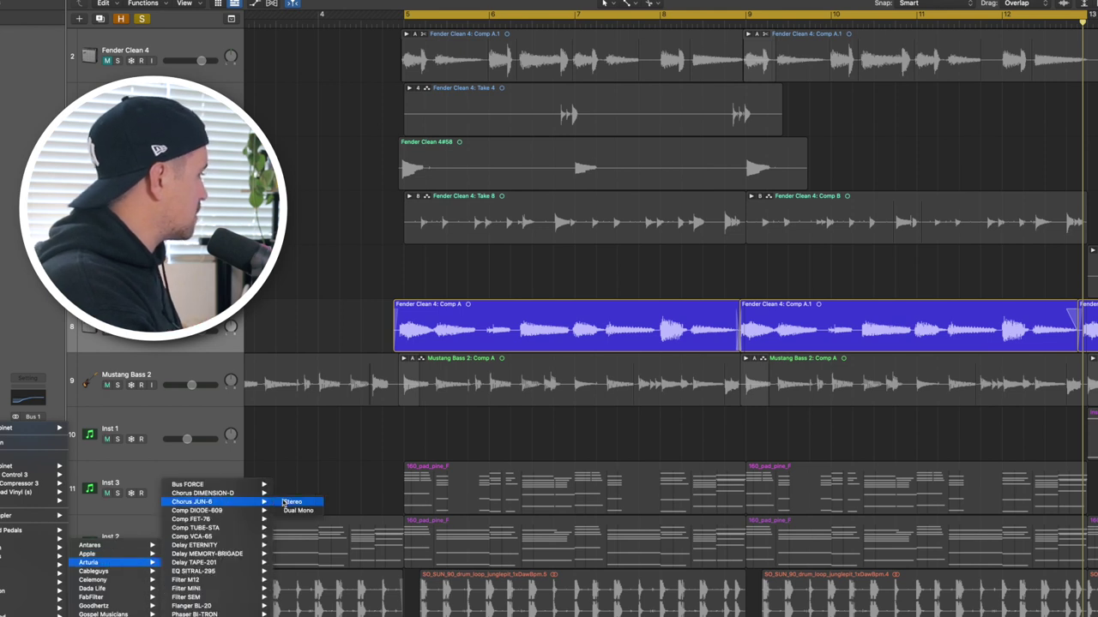
left_click(291, 505)
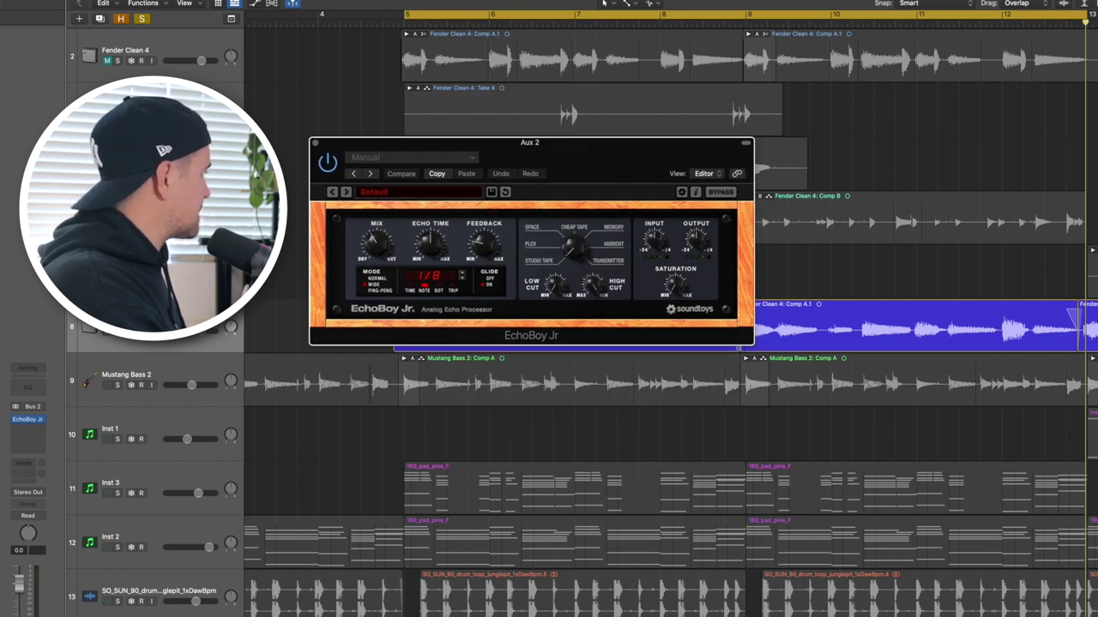
left_click(600, 78)
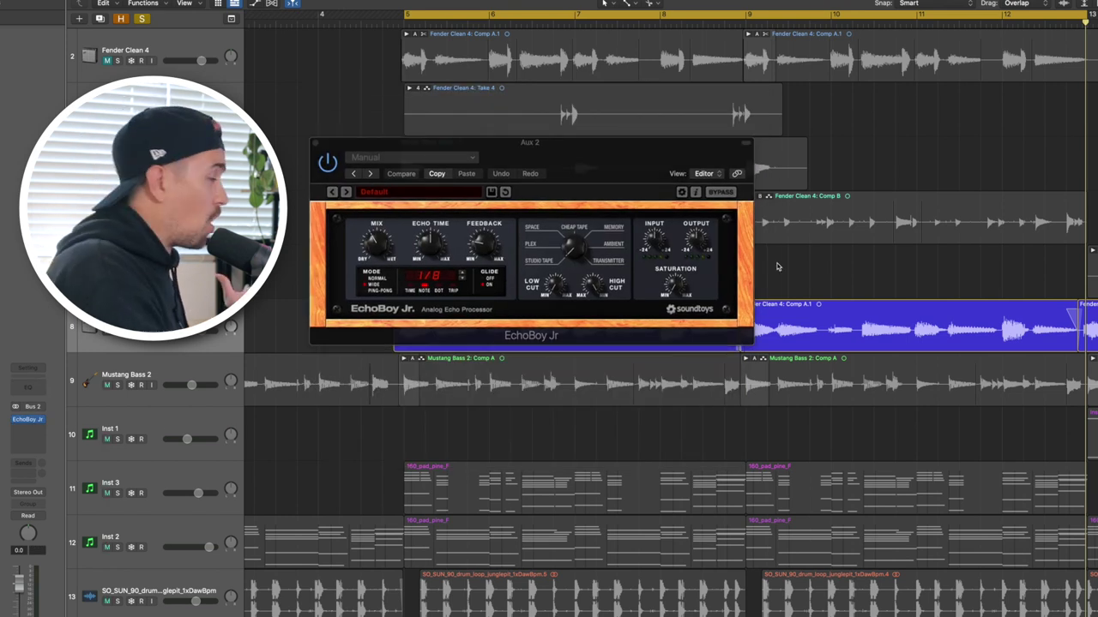